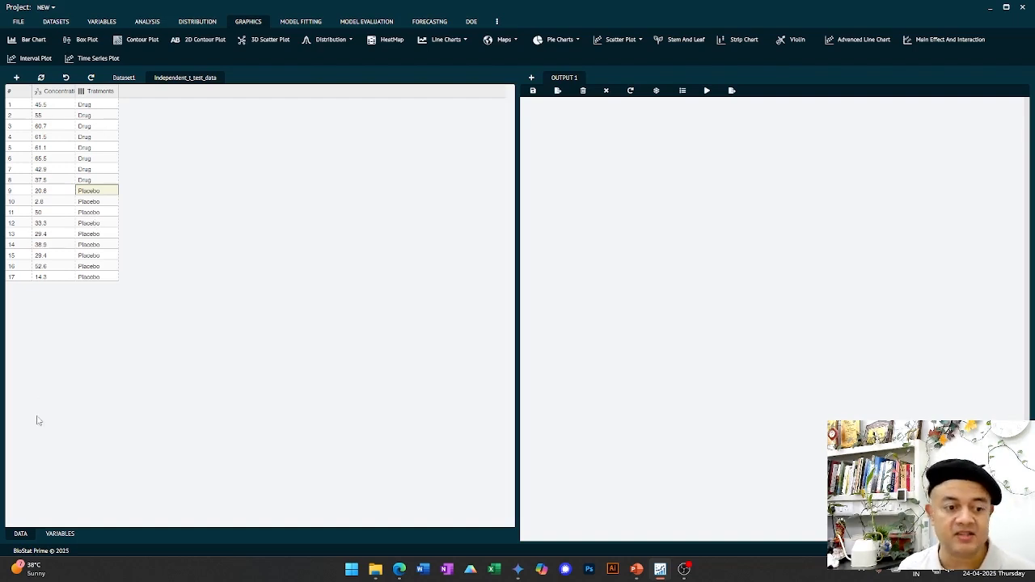
- Examine the class, type and levels of the Concentration and Tratments variables, and return to the data values
{"action": "left_click", "coordinate": [59, 535]}
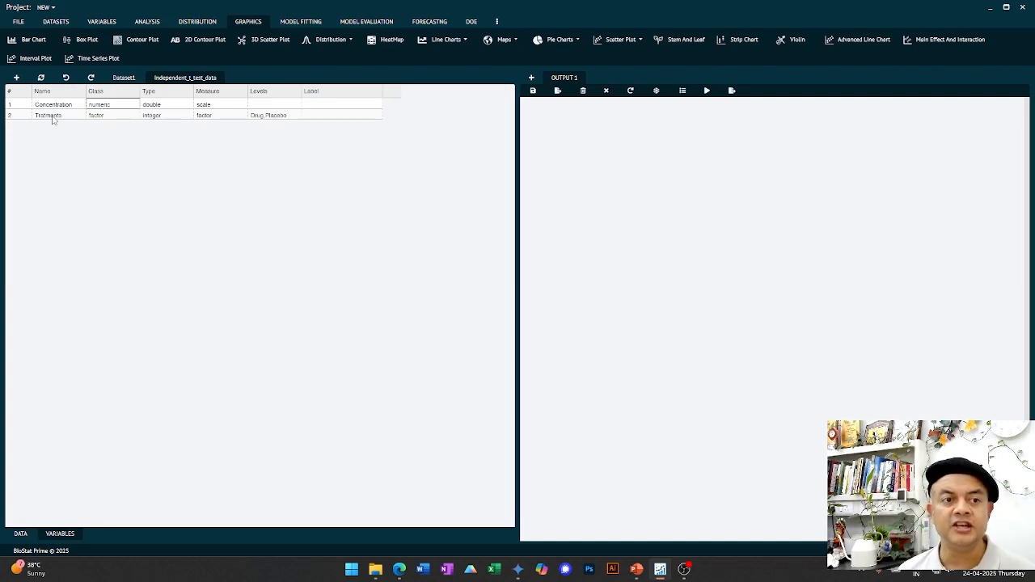
{"action": "left_click", "coordinate": [101, 115]}
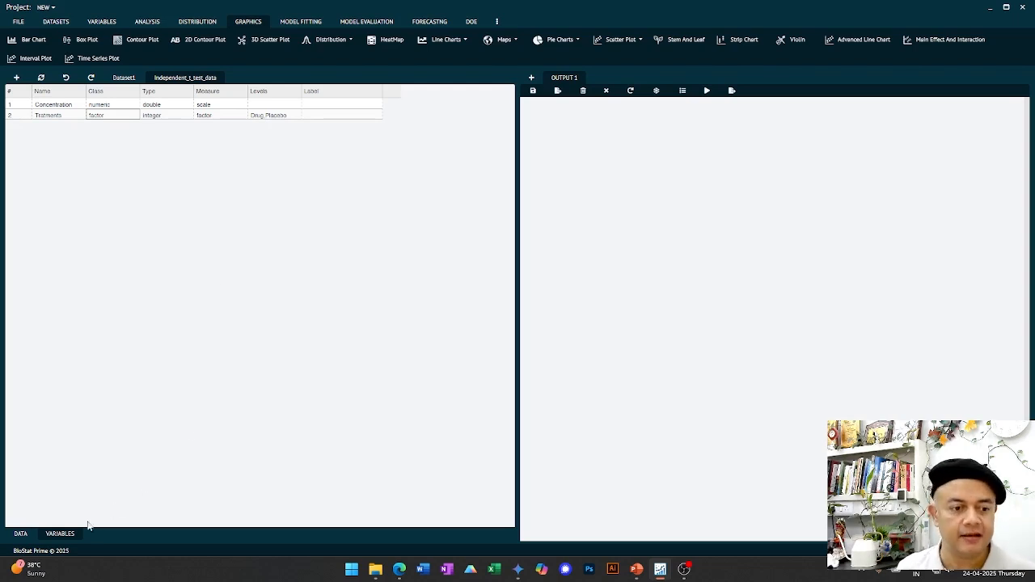
{"action": "left_click", "coordinate": [21, 536]}
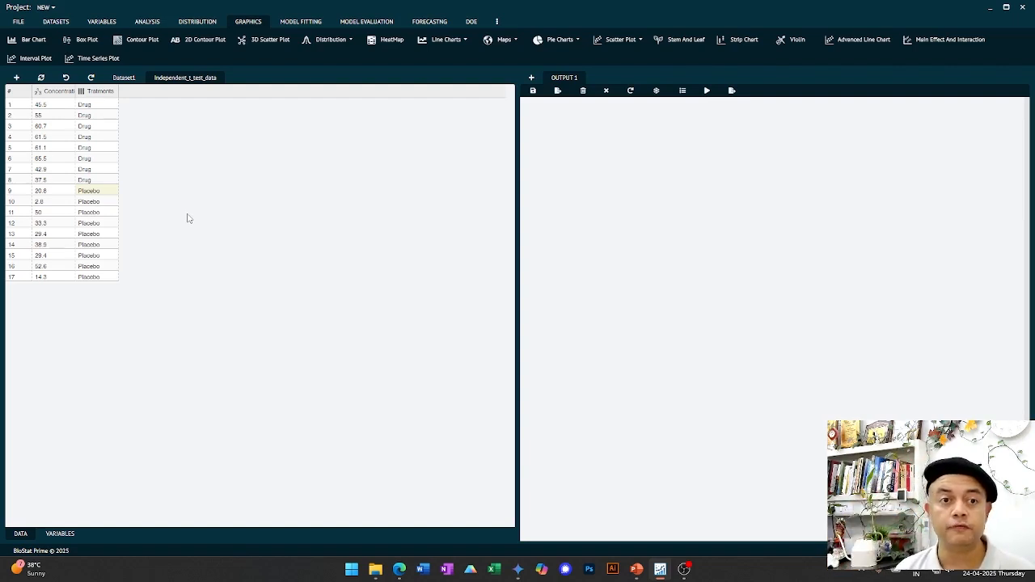
- Review the available distribution analysis and moments tests, and examine the Concentration values and Placebo rows in the dataset
{"action": "left_click", "coordinate": [142, 26]}
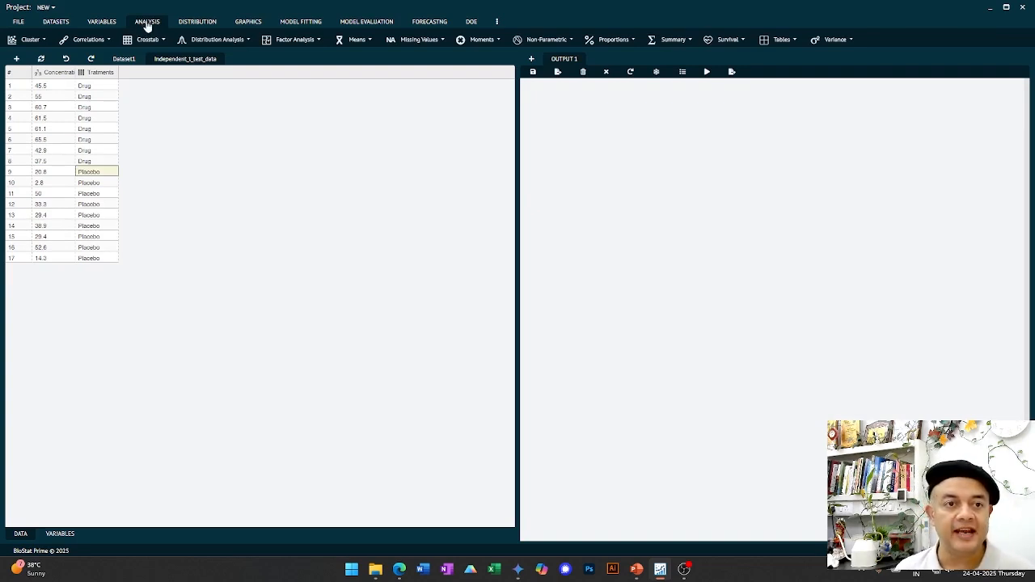
{"action": "left_click", "coordinate": [249, 41]}
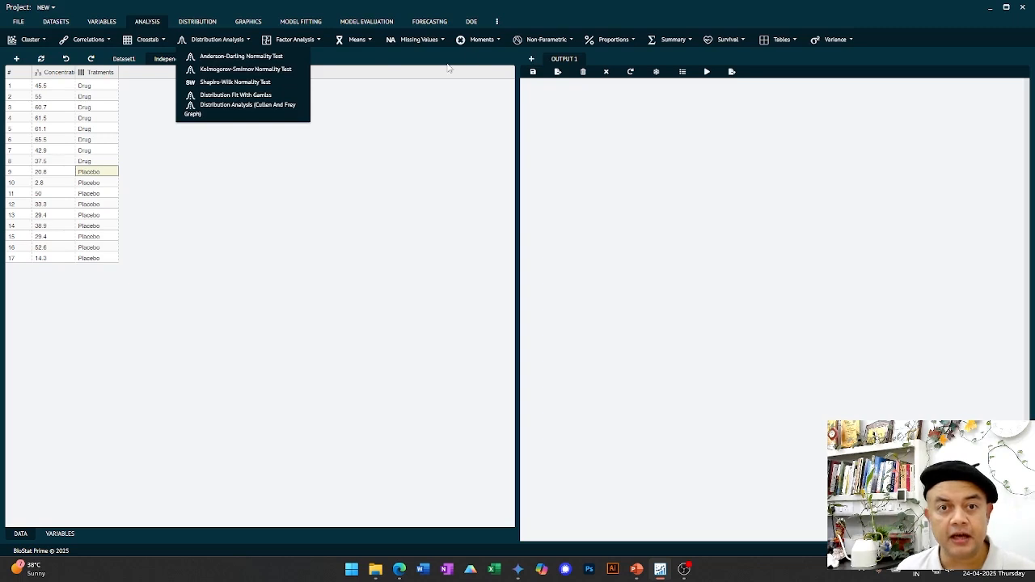
{"action": "left_click", "coordinate": [499, 43]}
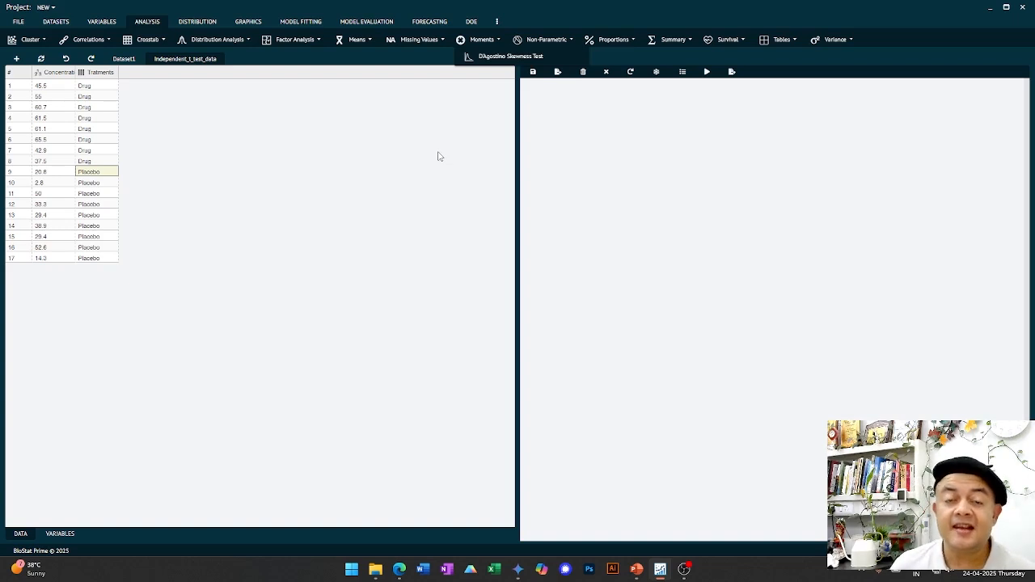
{"action": "left_click", "coordinate": [24, 261]}
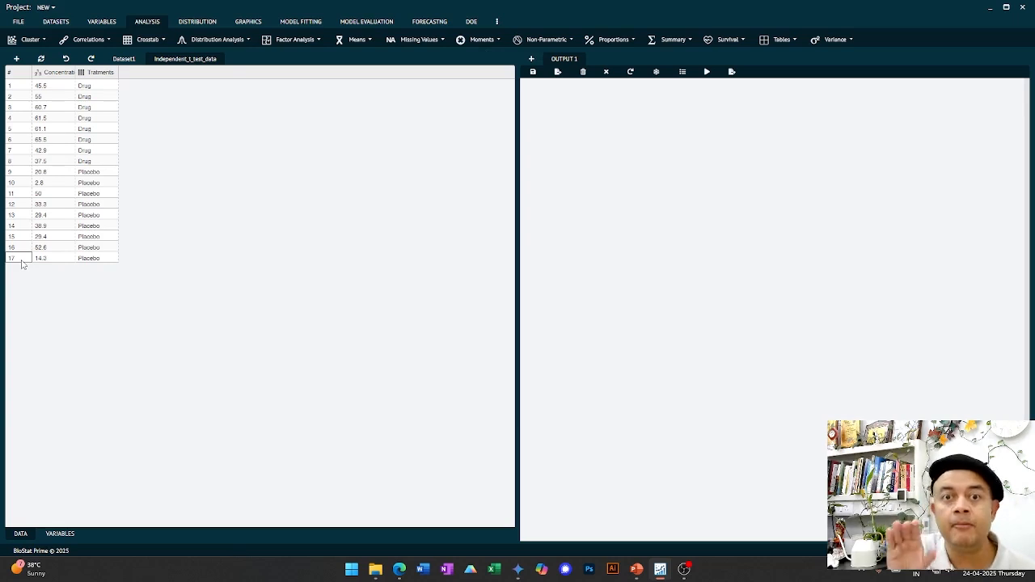
{"action": "left_click", "coordinate": [53, 89]}
{"action": "left_click_drag", "start_coordinate": [53, 108], "coordinate": [54, 260]}
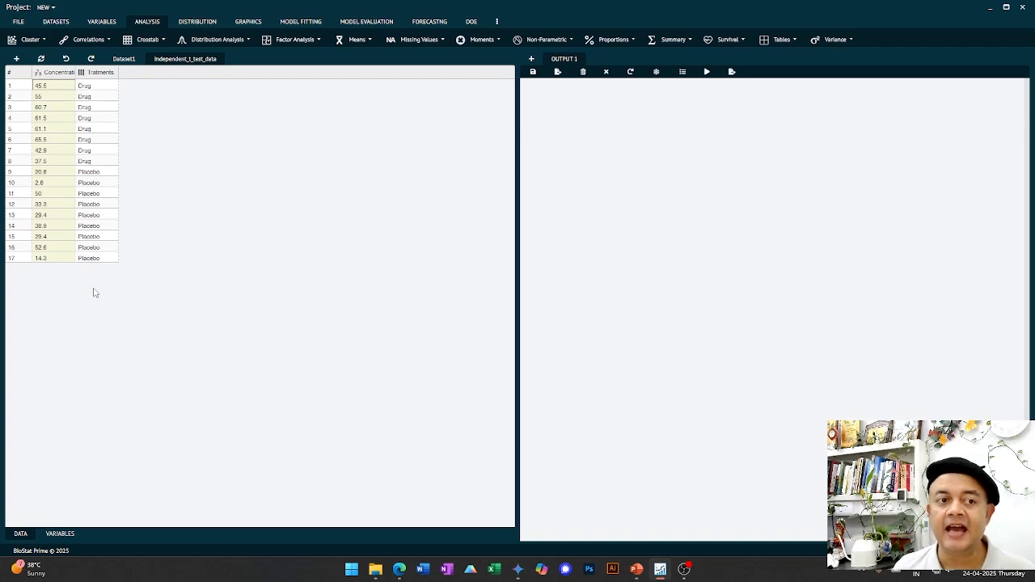
{"action": "left_click", "coordinate": [112, 171]}
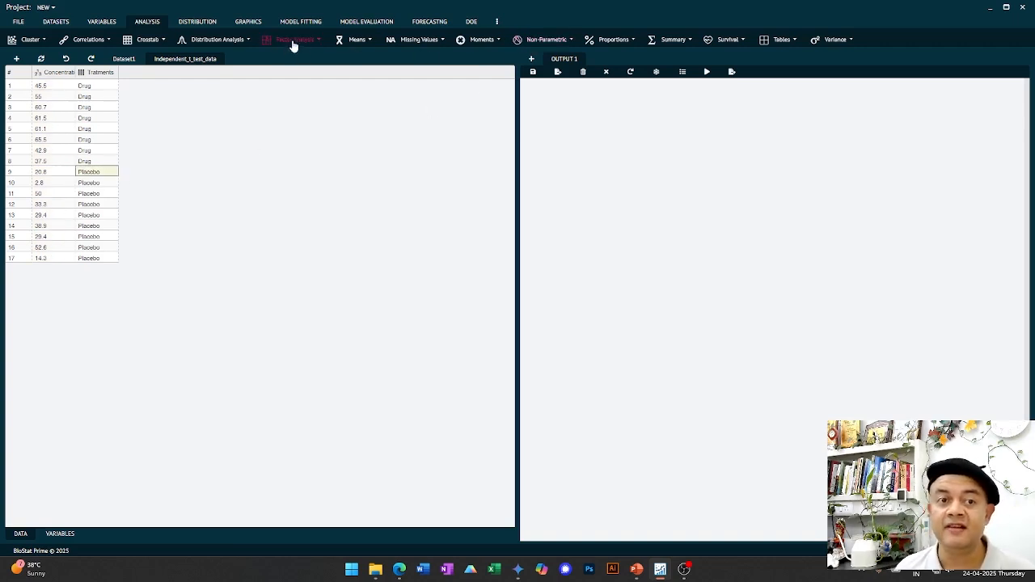
- Run a Shapiro-Wilk normality test on the Concentration variable
{"action": "left_click", "coordinate": [243, 40]}
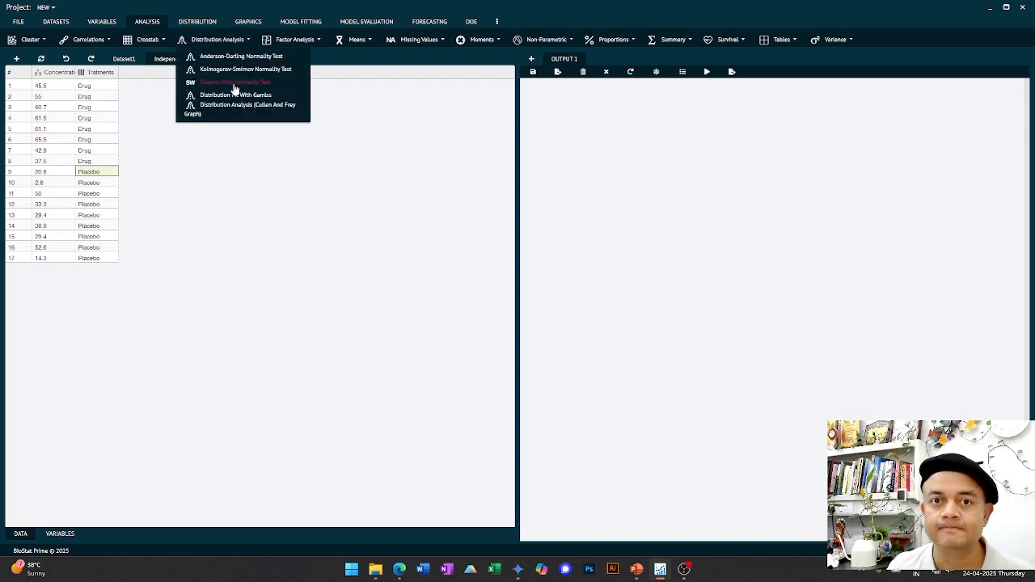
{"action": "left_click", "coordinate": [235, 83]}
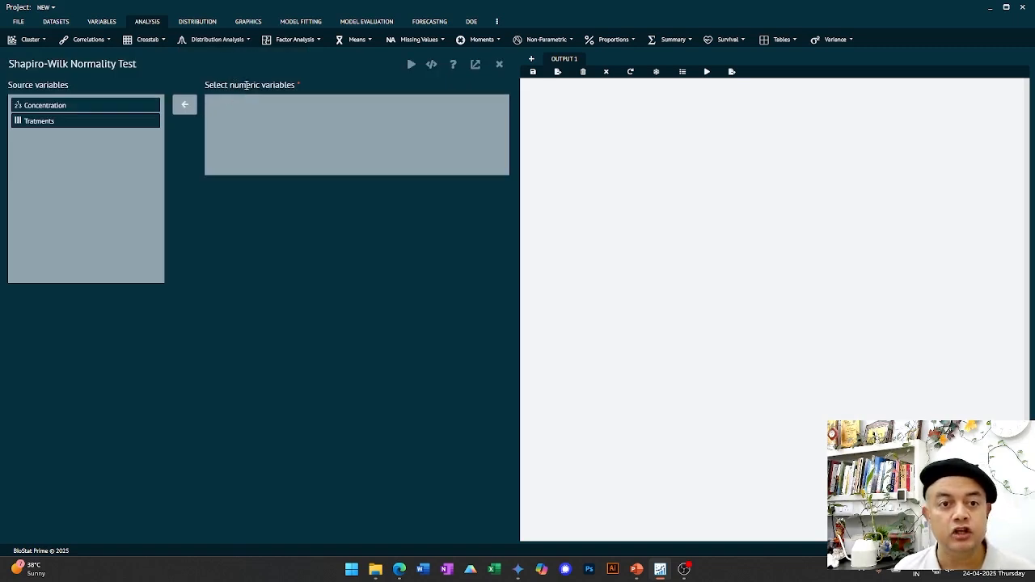
{"action": "left_click", "coordinate": [148, 104]}
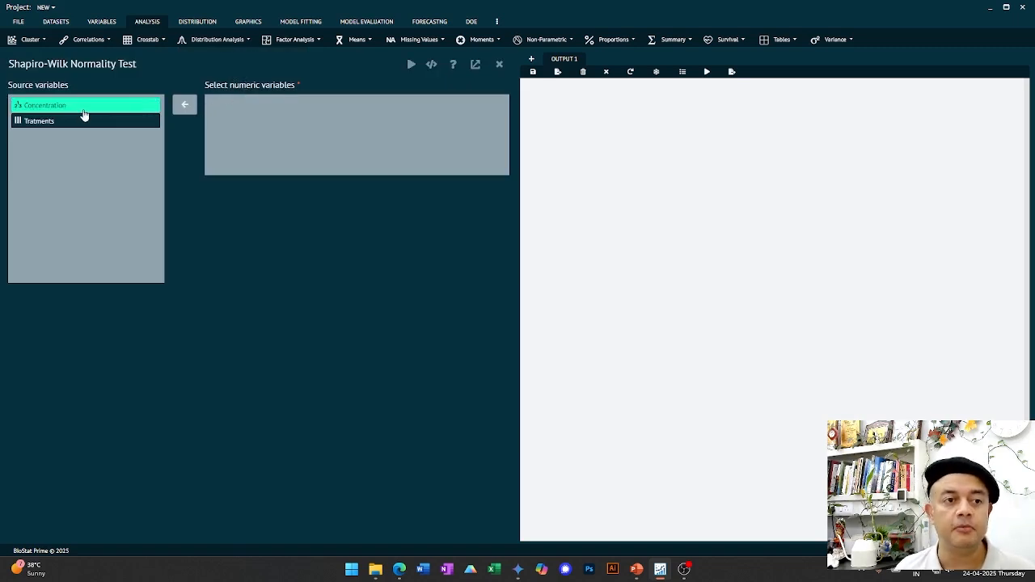
{"action": "left_click", "coordinate": [186, 106]}
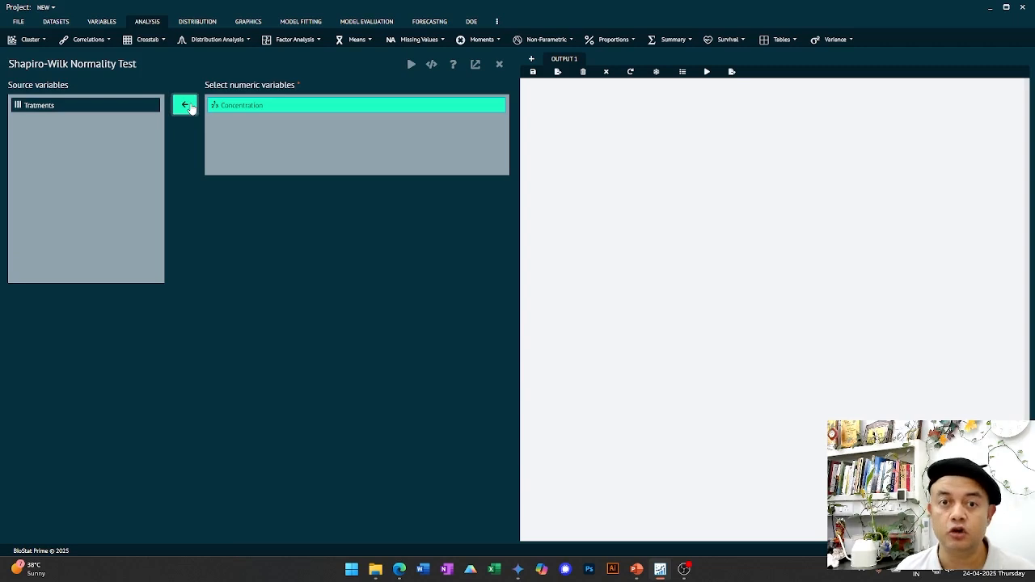
{"action": "left_click", "coordinate": [411, 64]}
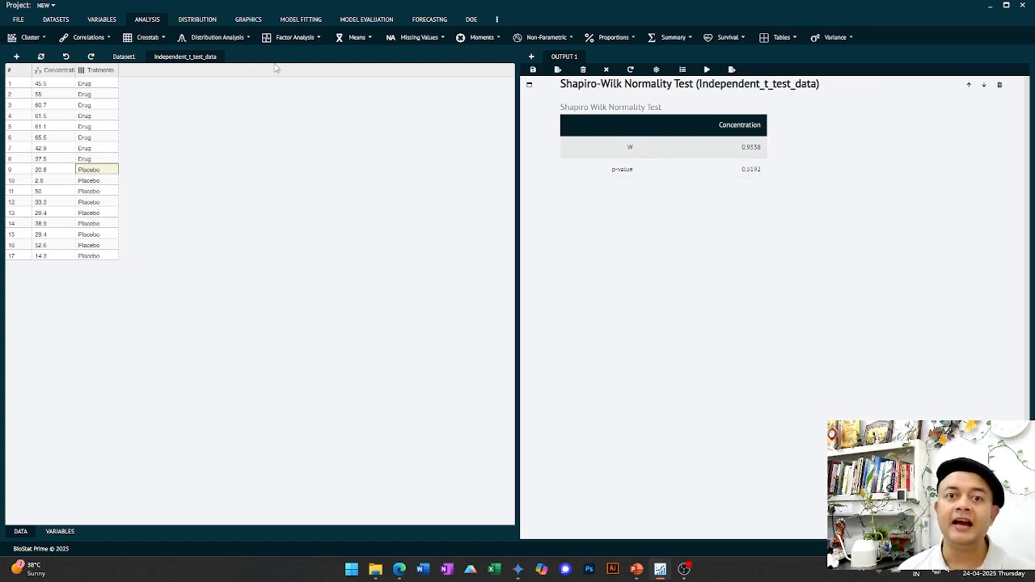
- Set up a box plot with Concentration as the Y variable and Tratments as the X category variable
{"action": "left_click", "coordinate": [248, 19]}
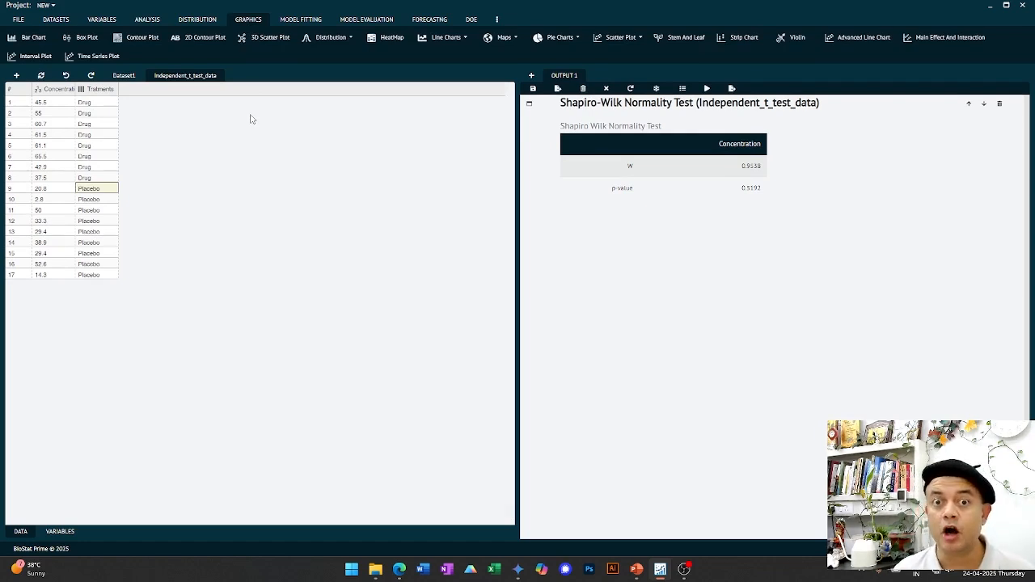
{"action": "left_click", "coordinate": [88, 38]}
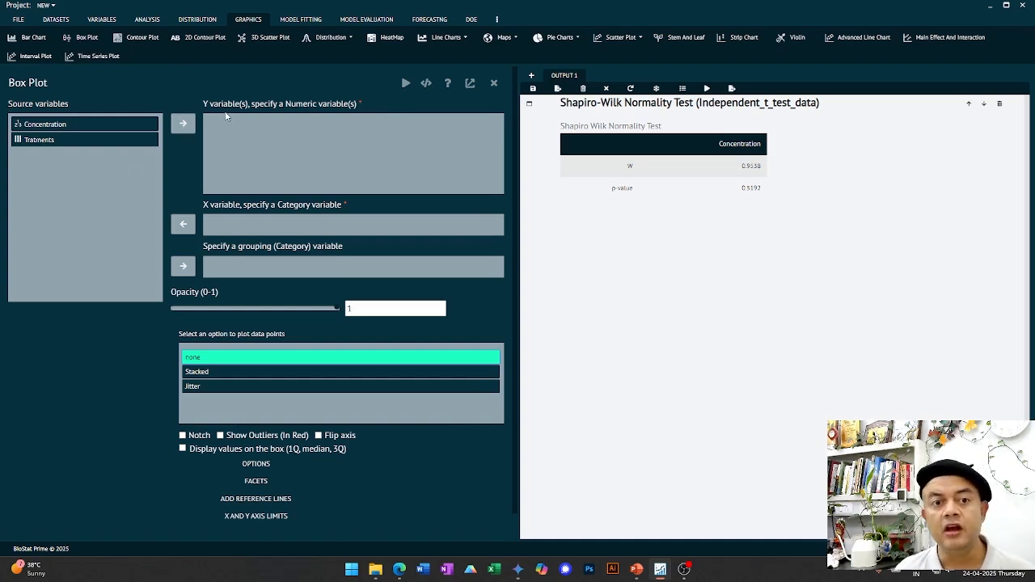
{"action": "left_click", "coordinate": [93, 124]}
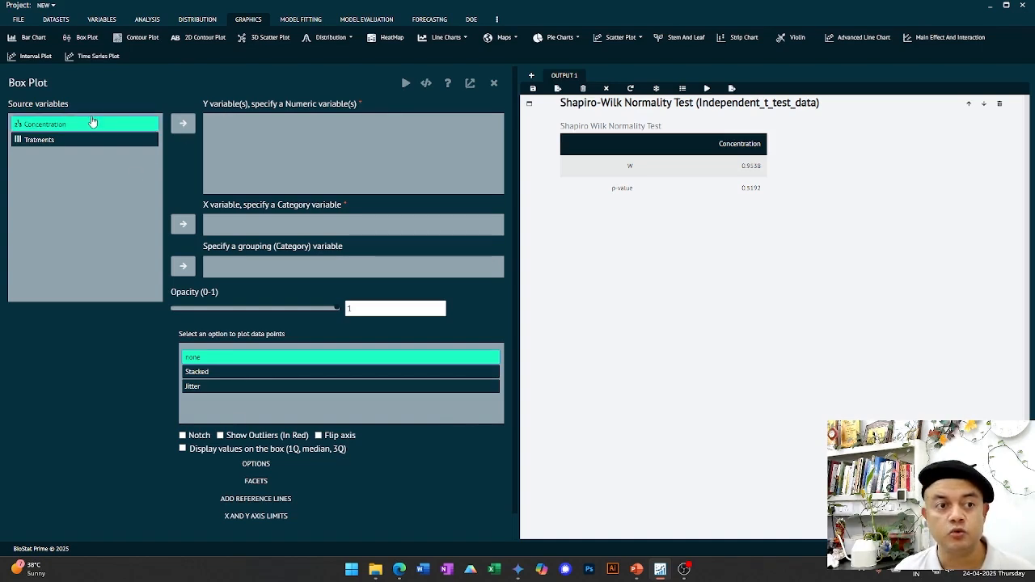
{"action": "left_click", "coordinate": [182, 123]}
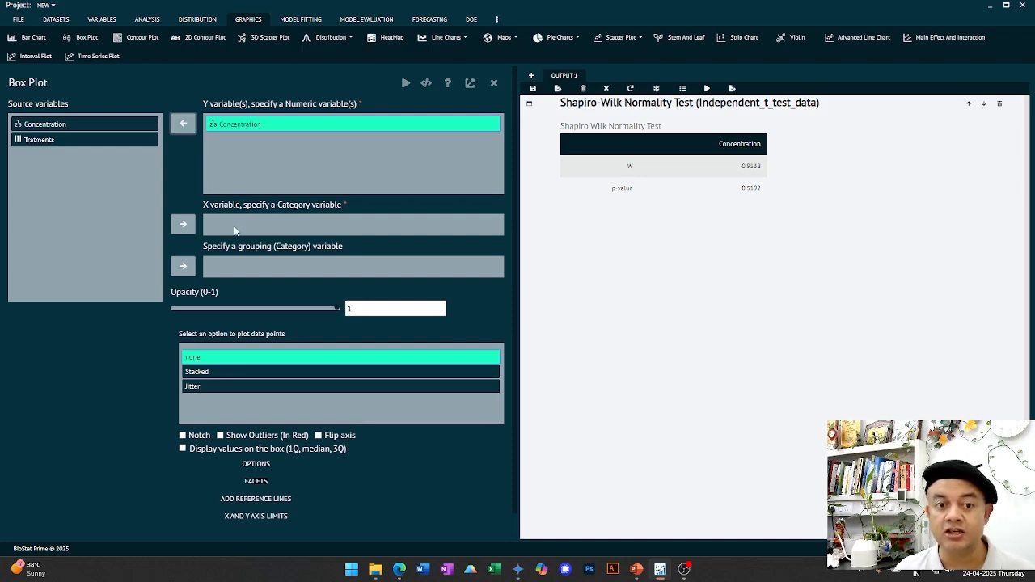
{"action": "left_click", "coordinate": [84, 141]}
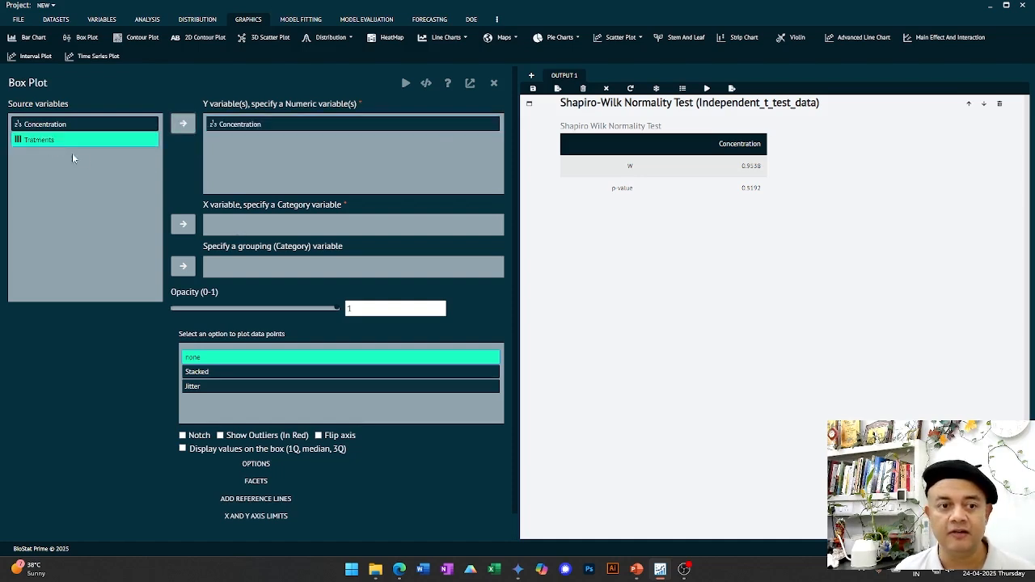
{"action": "left_click", "coordinate": [183, 226]}
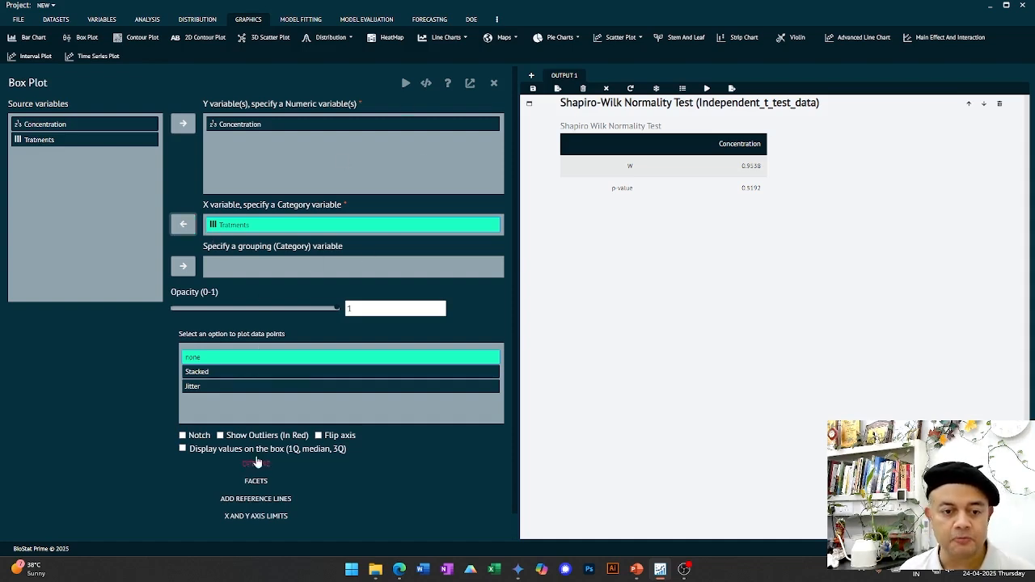
- Review the box plot's title, facet and reference line settings, and generate the plot with the defaults
{"action": "scroll", "coordinate": [261, 472], "scroll_direction": "down", "scroll_amount": 1}
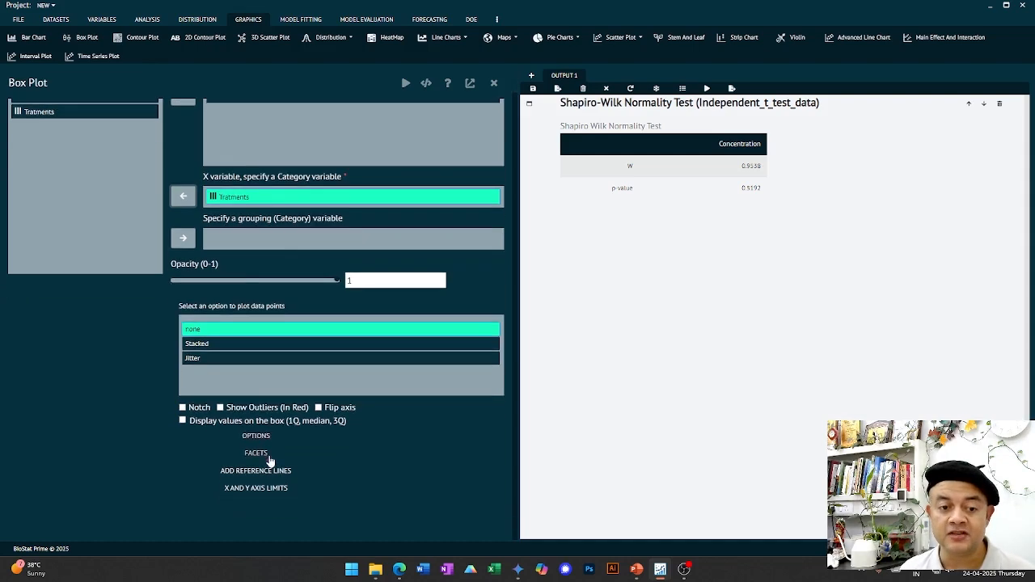
{"action": "left_click", "coordinate": [259, 444]}
{"action": "scroll", "coordinate": [259, 444], "scroll_direction": "down", "scroll_amount": 3}
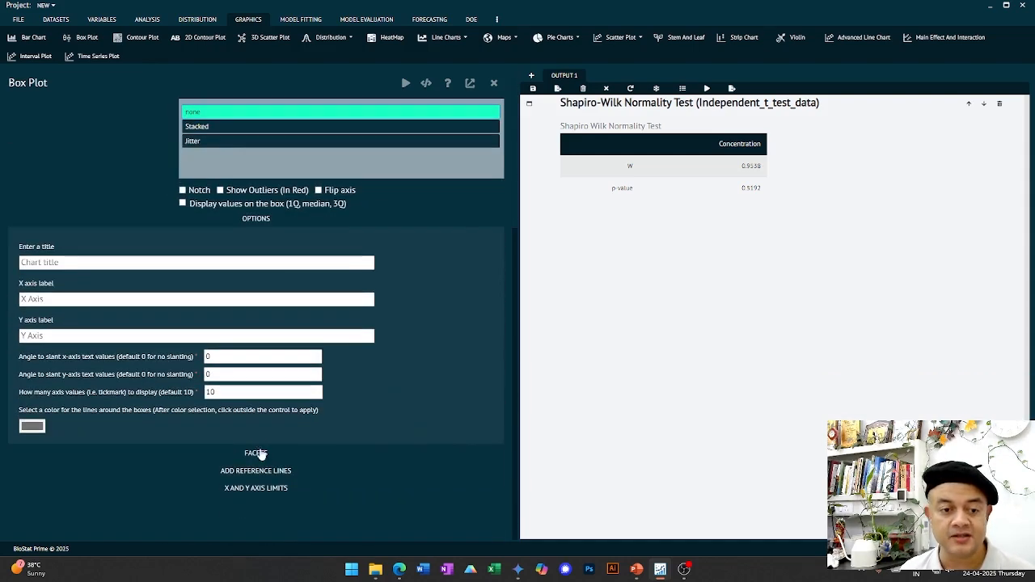
{"action": "left_click", "coordinate": [260, 457]}
{"action": "scroll", "coordinate": [260, 459], "scroll_direction": "down", "scroll_amount": 5}
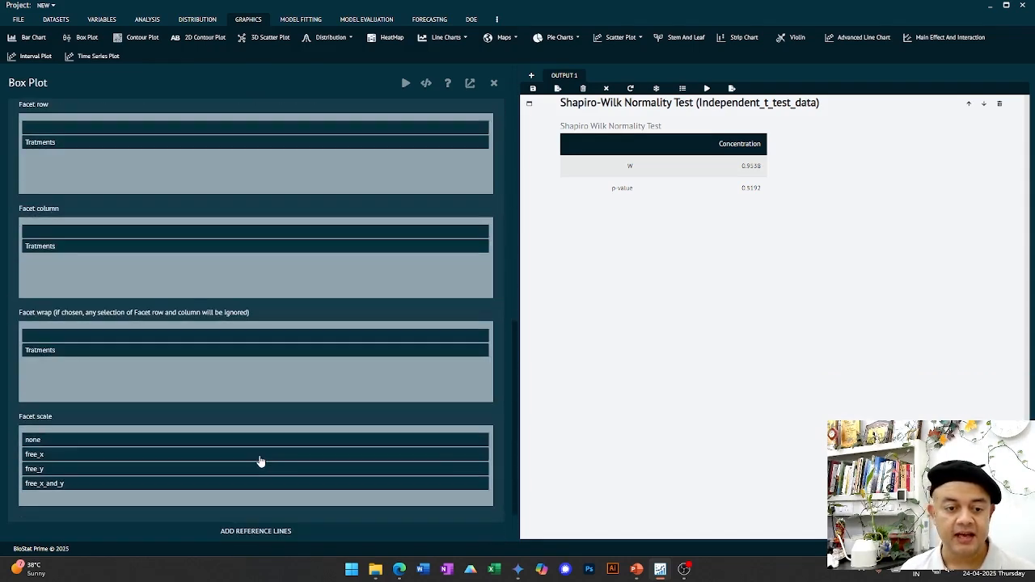
{"action": "scroll", "coordinate": [258, 461], "scroll_direction": "down", "scroll_amount": 1}
{"action": "left_click", "coordinate": [259, 471]}
{"action": "scroll", "coordinate": [259, 473], "scroll_direction": "down", "scroll_amount": 4}
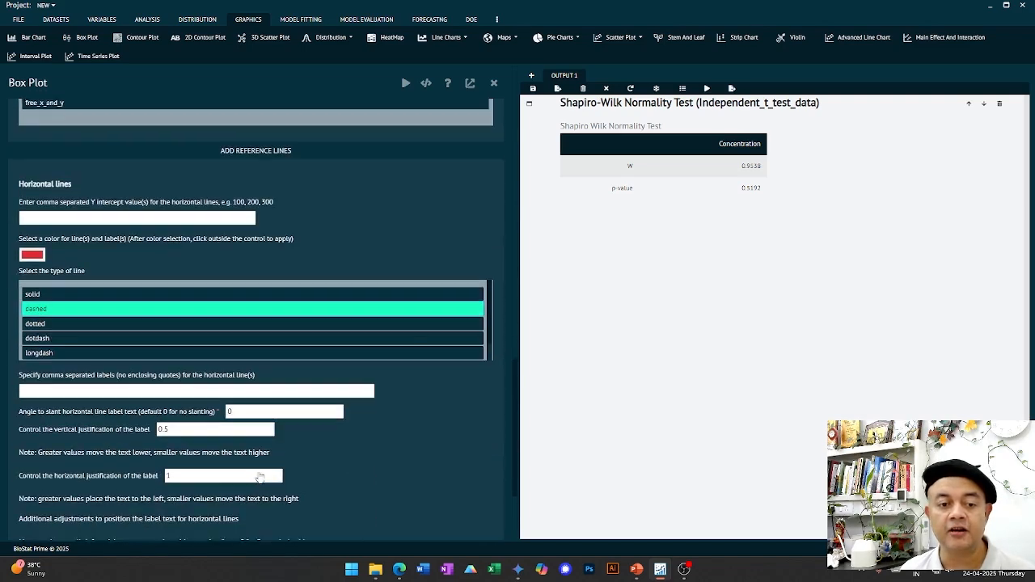
{"action": "scroll", "coordinate": [259, 471], "scroll_direction": "down", "scroll_amount": 2}
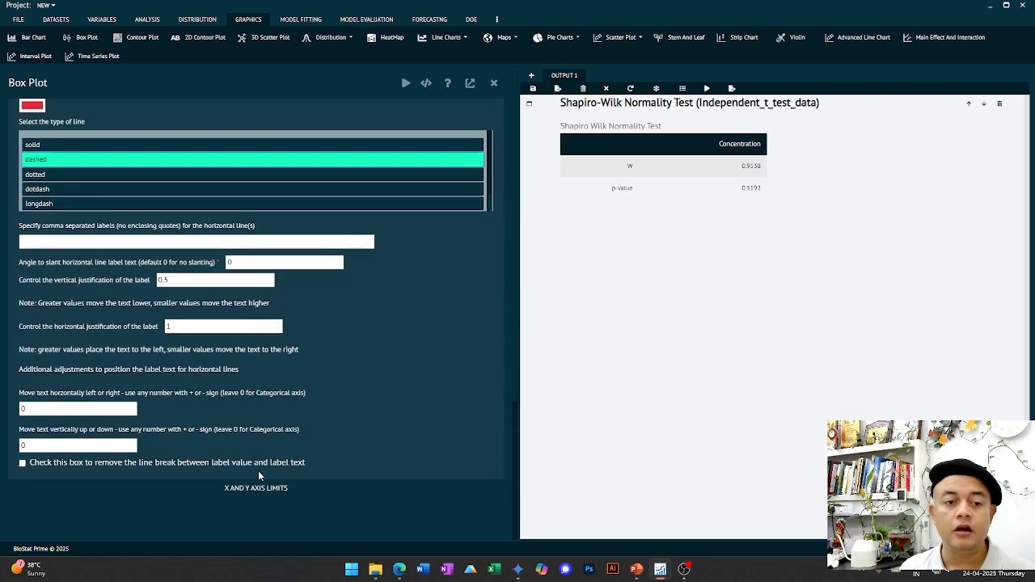
{"action": "scroll", "coordinate": [361, 426], "scroll_direction": "up", "scroll_amount": 15}
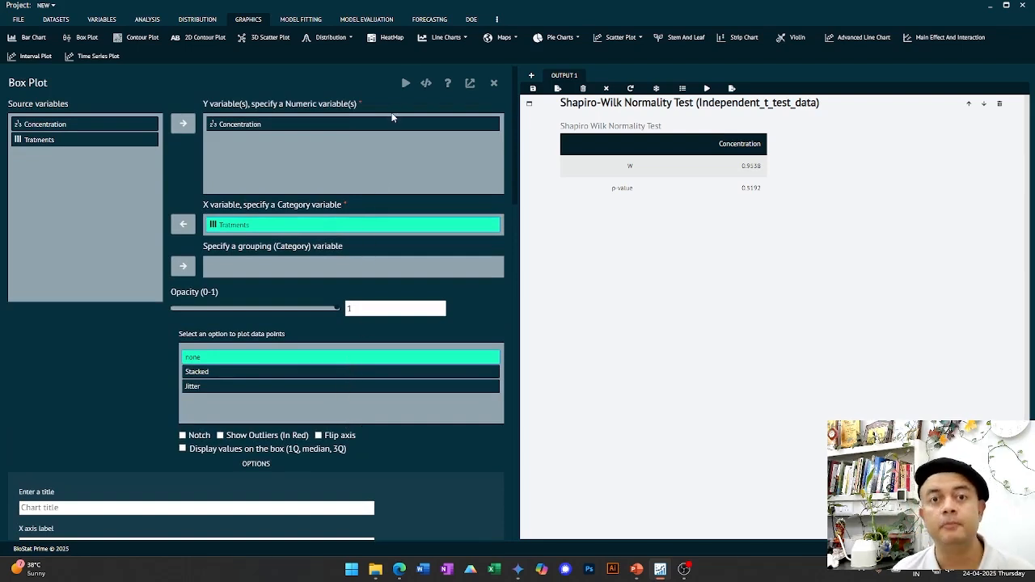
{"action": "left_click", "coordinate": [405, 82]}
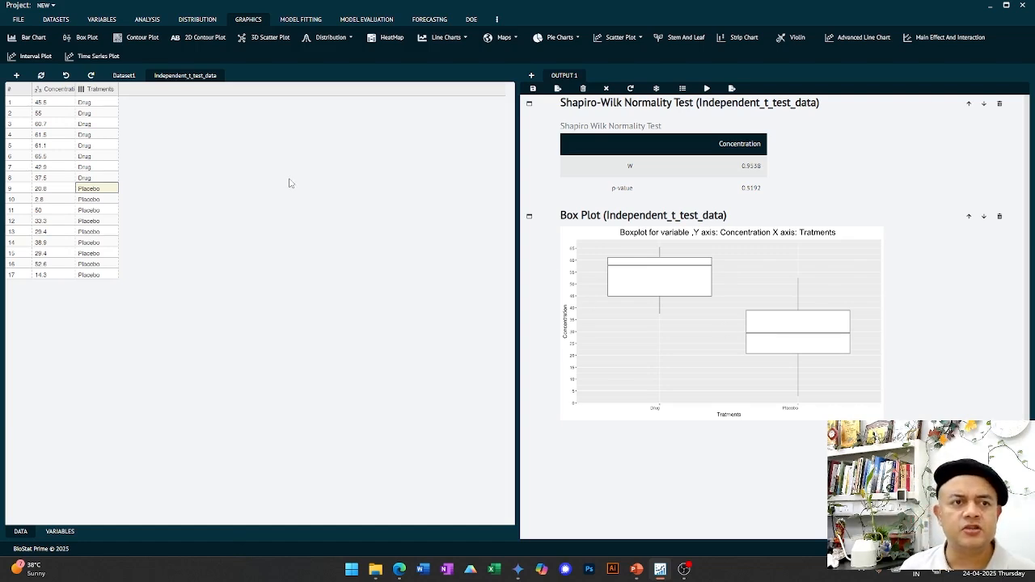
- Set up a bar chart with Tratments as the X variable and Concentration as the Y variable
{"action": "left_click", "coordinate": [29, 41]}
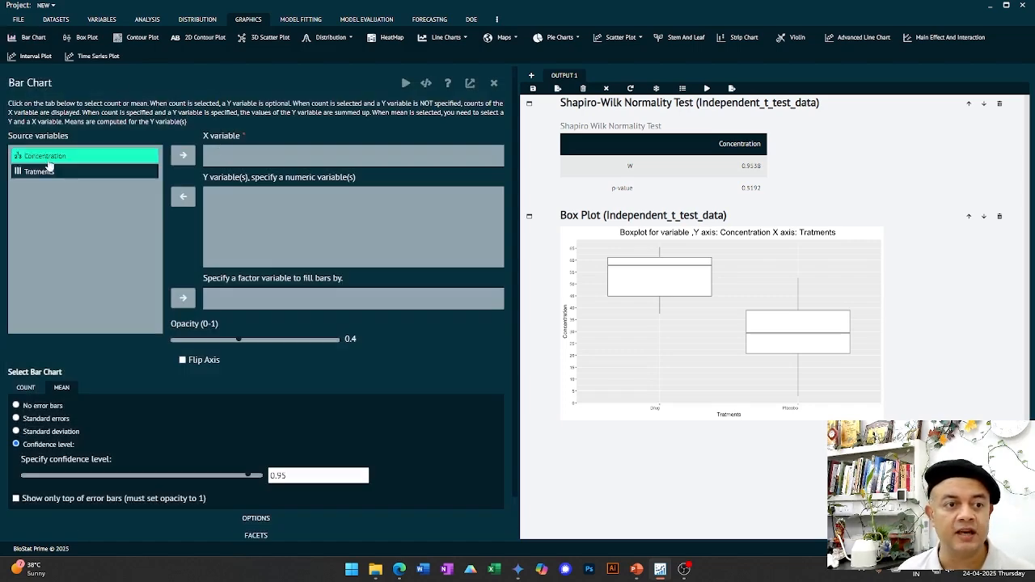
{"action": "left_click", "coordinate": [45, 179]}
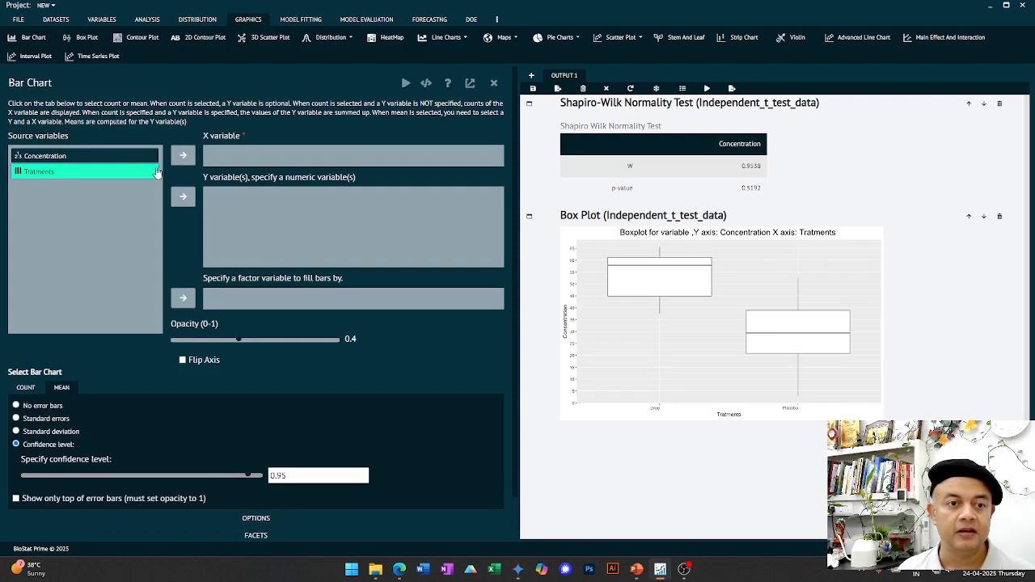
{"action": "left_click", "coordinate": [183, 156]}
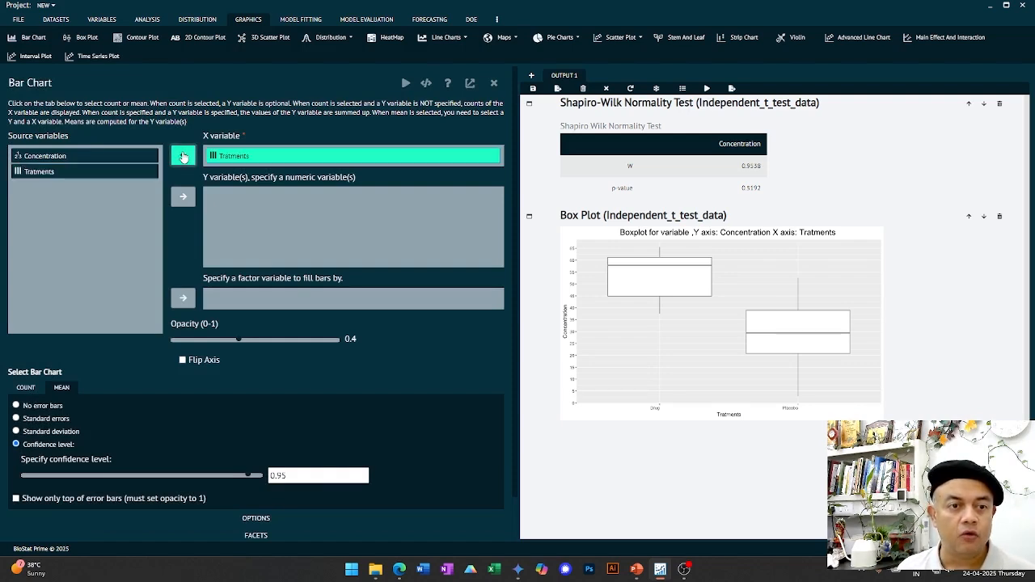
{"action": "left_click", "coordinate": [105, 158]}
{"action": "left_click", "coordinate": [182, 198]}
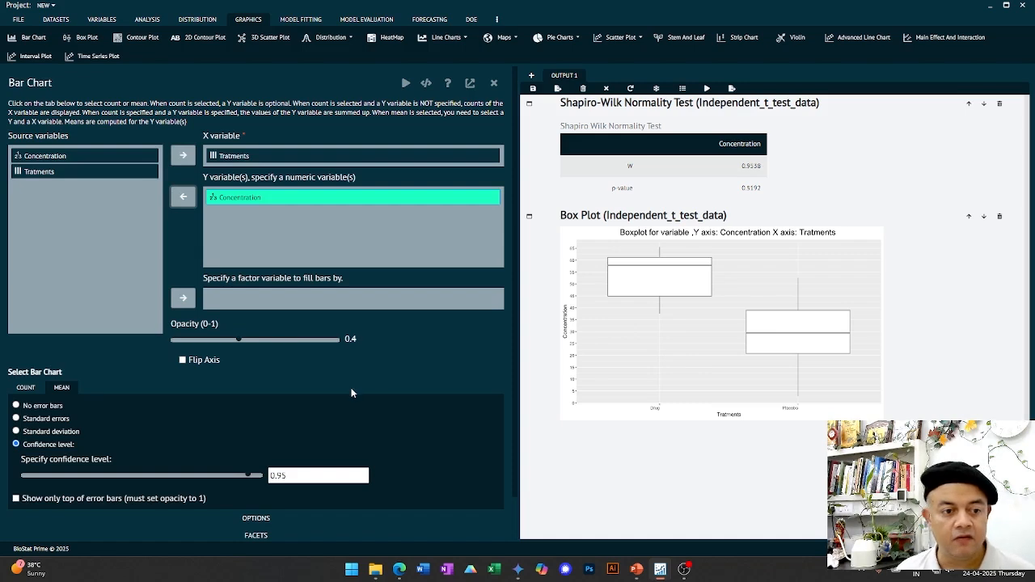
- Compare the count and mean bar chart settings, and choose mean with confidence level error bars
{"action": "scroll", "coordinate": [351, 393], "scroll_direction": "down", "scroll_amount": 1}
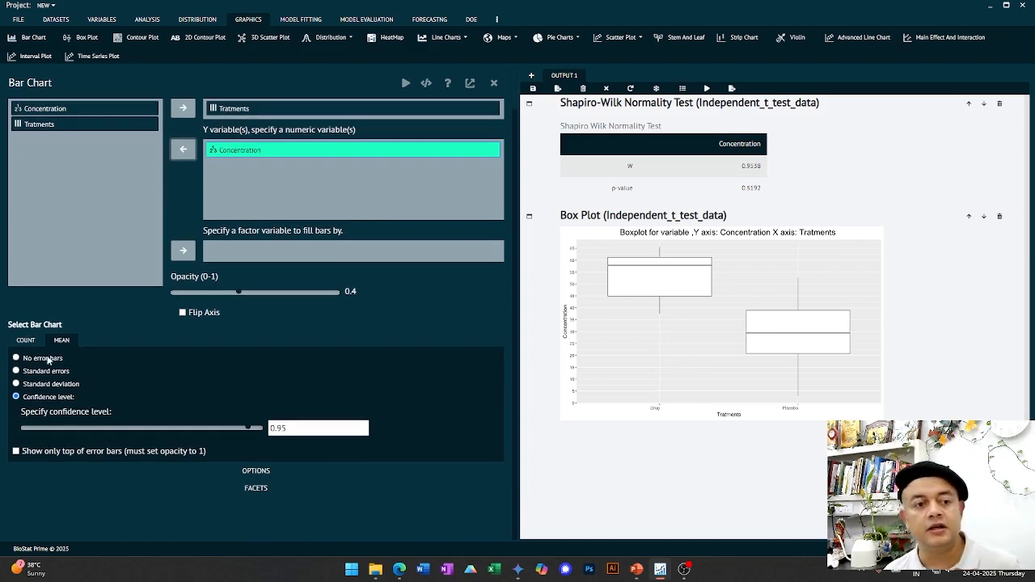
{"action": "left_click", "coordinate": [28, 341]}
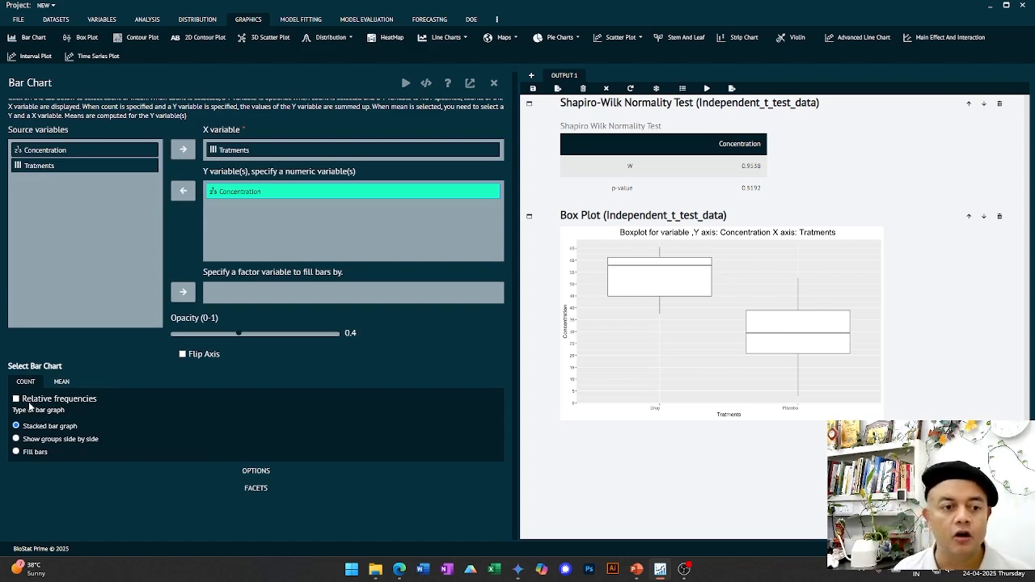
{"action": "left_click", "coordinate": [63, 382]}
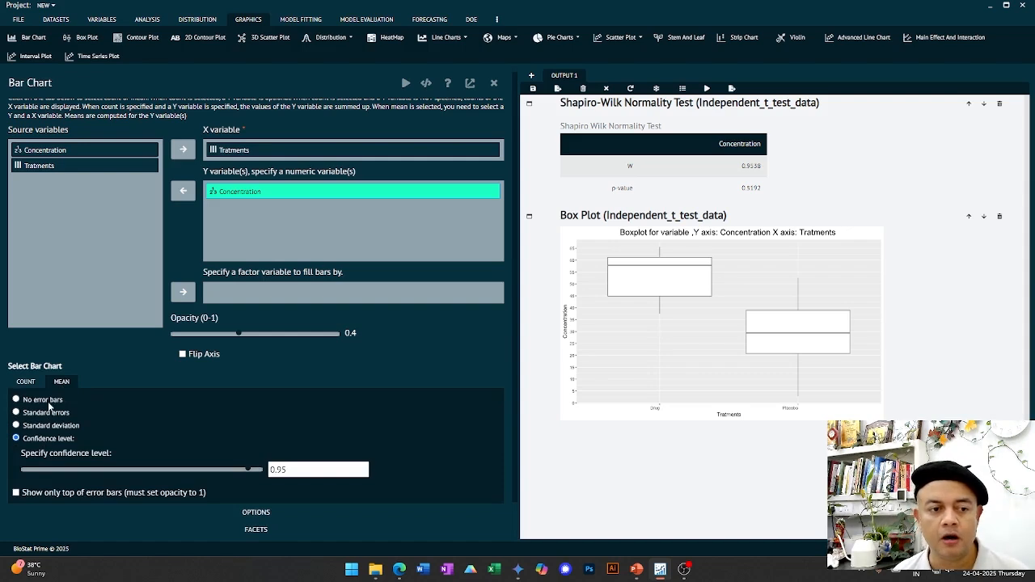
{"action": "left_click", "coordinate": [49, 404]}
{"action": "left_click", "coordinate": [40, 439]}
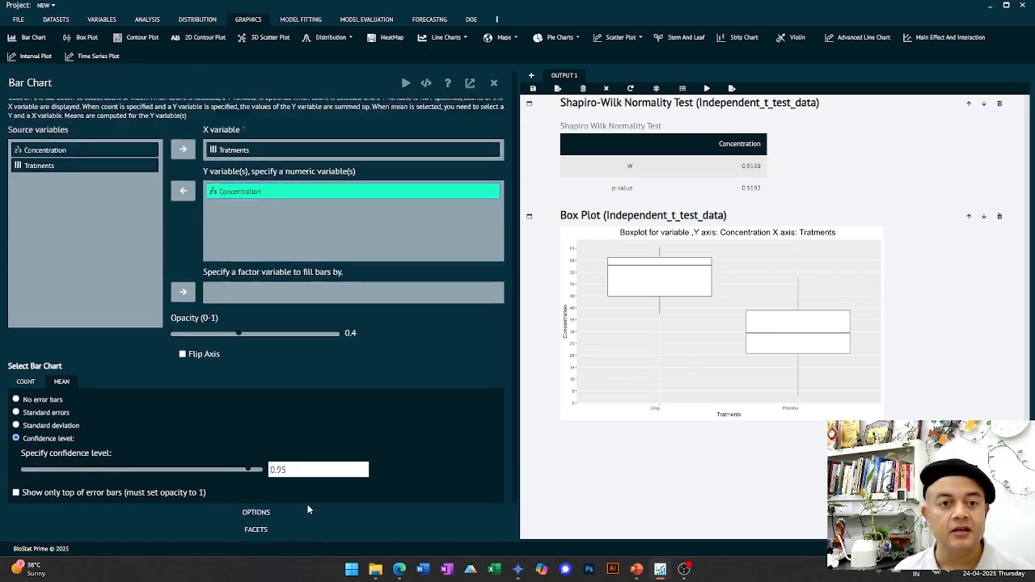
- Generate the mean bar chart with the chosen settings and examine its summary table and plot in the output
{"action": "scroll", "coordinate": [350, 342], "scroll_direction": "up", "scroll_amount": 1}
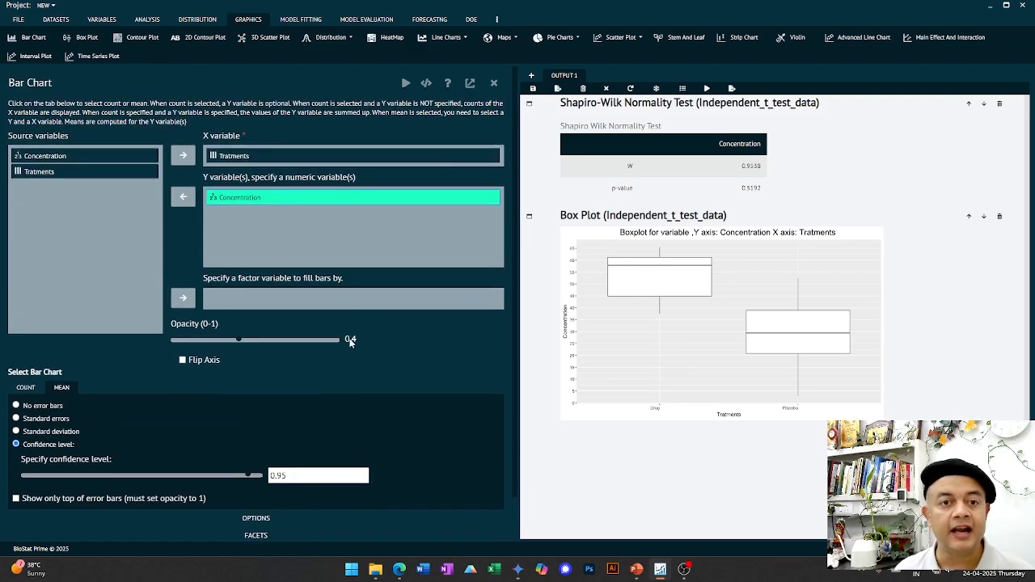
{"action": "left_click", "coordinate": [405, 86]}
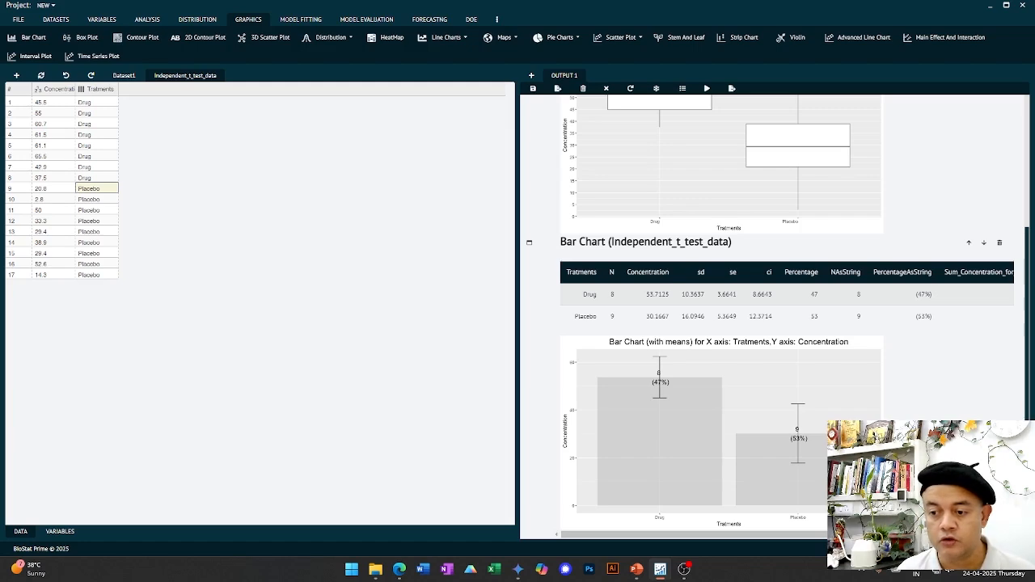
{"action": "key", "text": "ctrl+plus"}
{"action": "scroll", "coordinate": [774, 327], "scroll_direction": "down", "scroll_amount": 3}
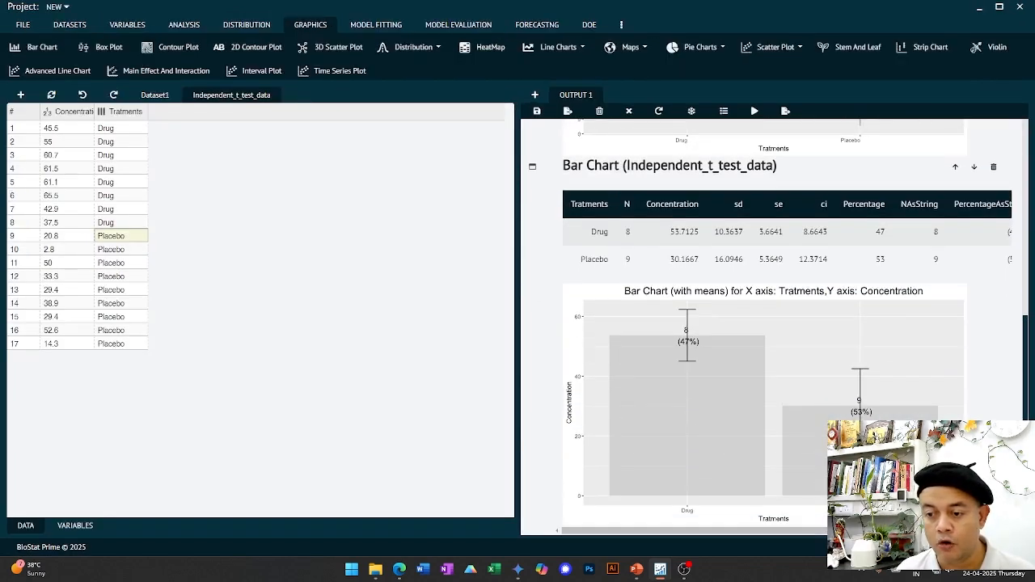
{"action": "key", "text": "ctrl+plus"}
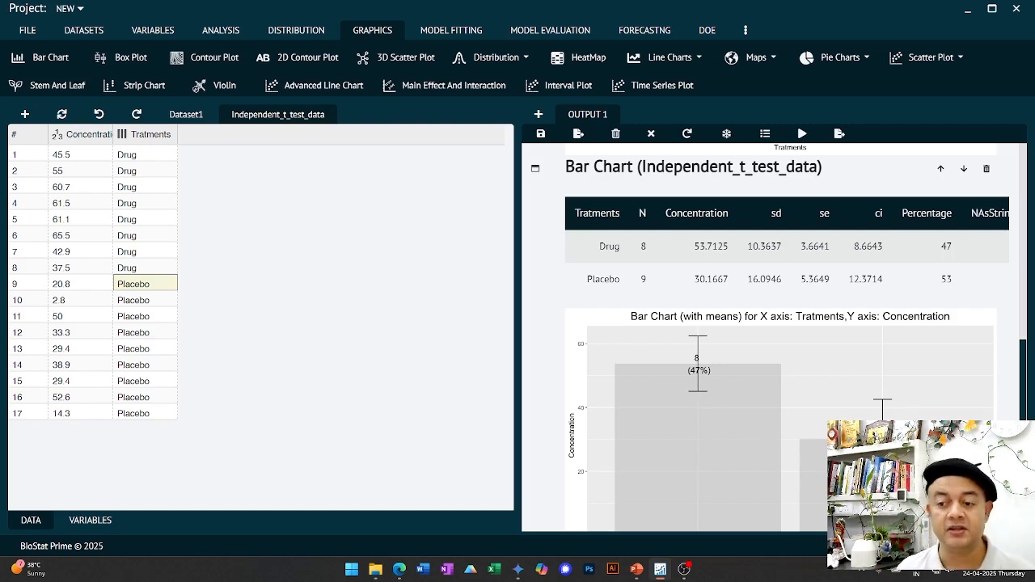
{"action": "key", "text": "ctrl+minus"}
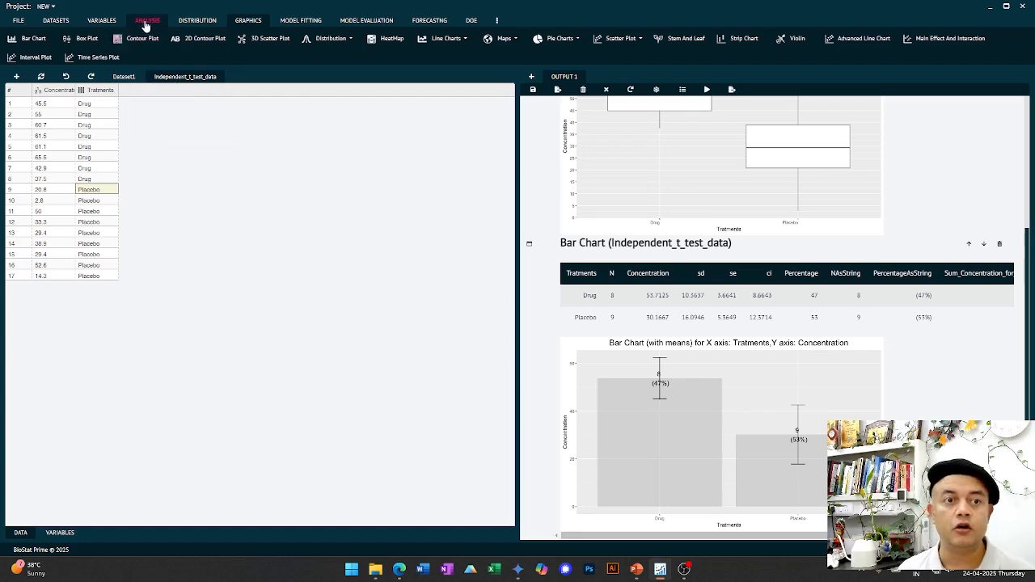
- Set up an independent samples t-test with Concentration as the test variable and Tratments as the two-level factor variable
{"action": "left_click", "coordinate": [146, 23]}
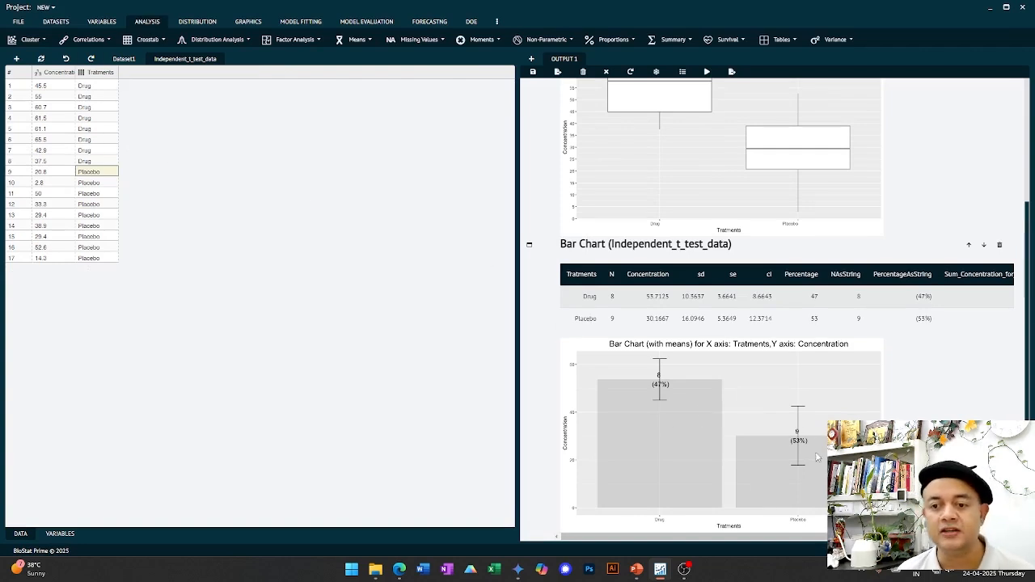
{"action": "left_click", "coordinate": [369, 41]}
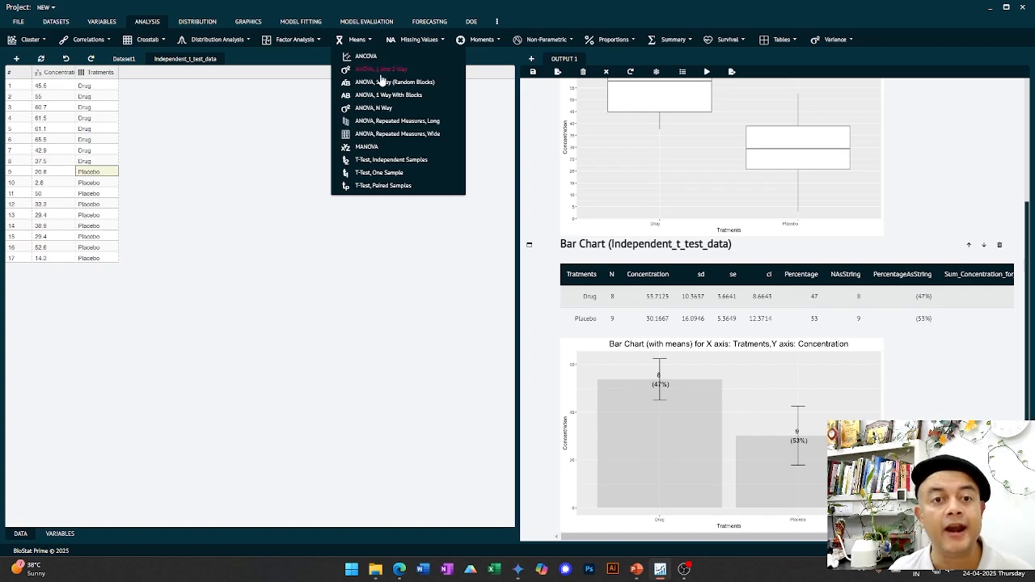
{"action": "left_click", "coordinate": [388, 161]}
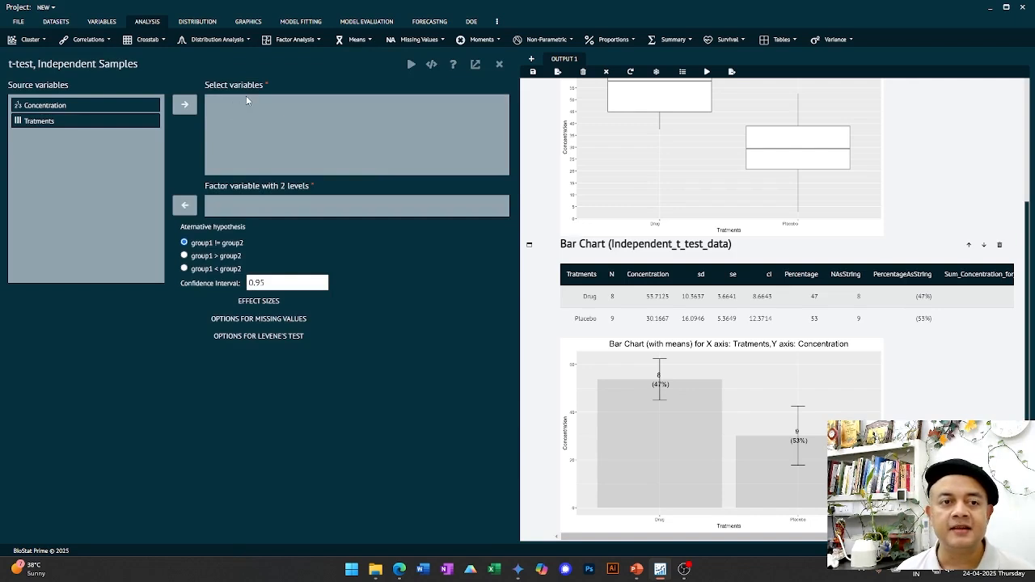
{"action": "left_click", "coordinate": [64, 105]}
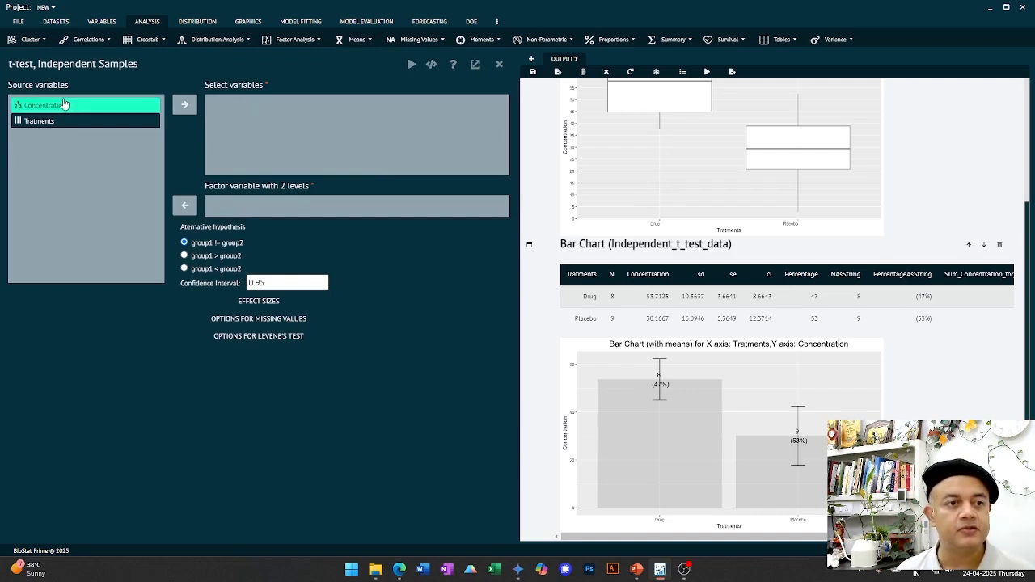
{"action": "left_click", "coordinate": [181, 111]}
{"action": "left_click", "coordinate": [37, 105]}
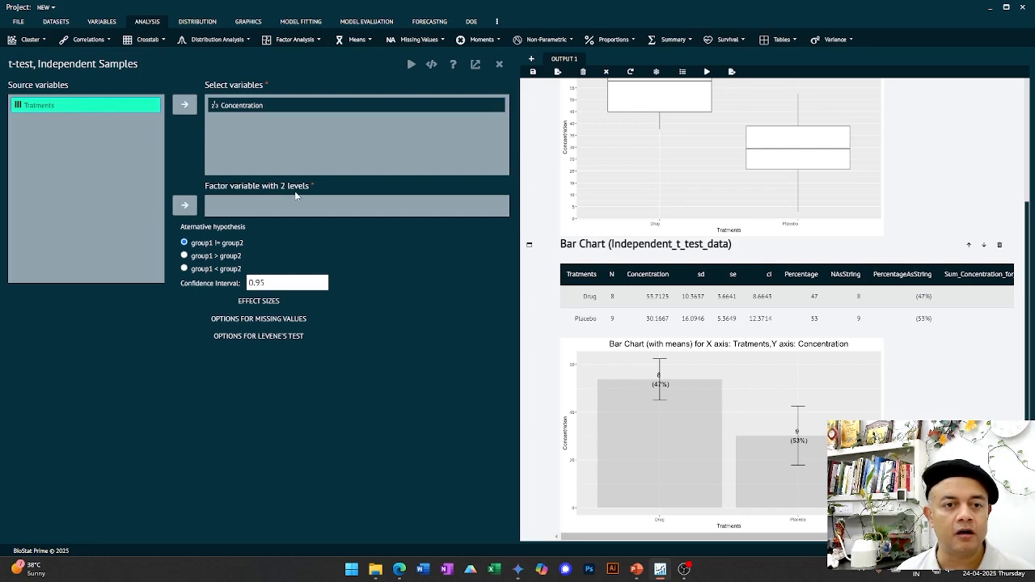
{"action": "left_click", "coordinate": [186, 209]}
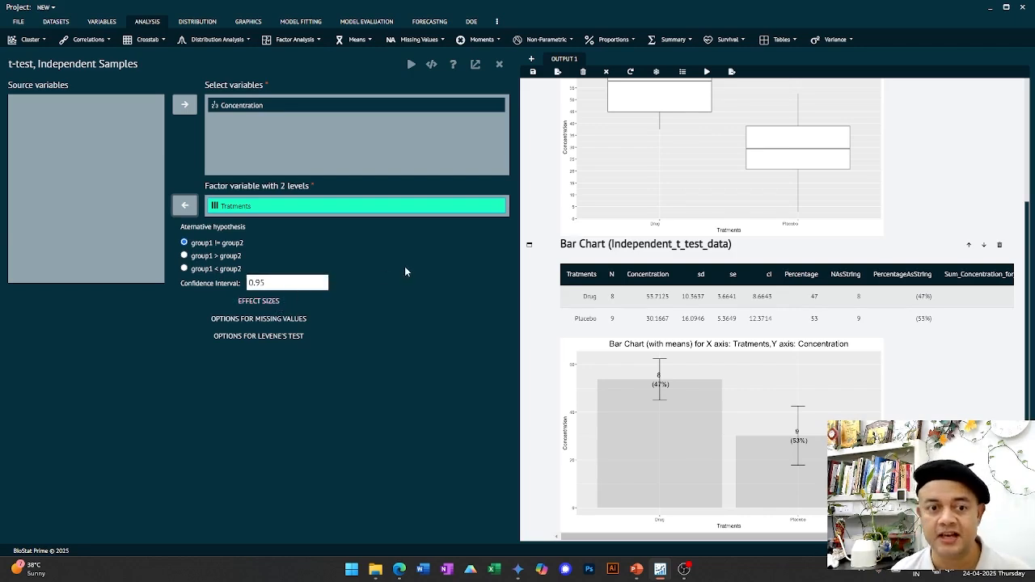
- Review the t-test's effect size, missing value and Levene's test options, and run the test with the defaults
{"action": "left_click", "coordinate": [266, 301]}
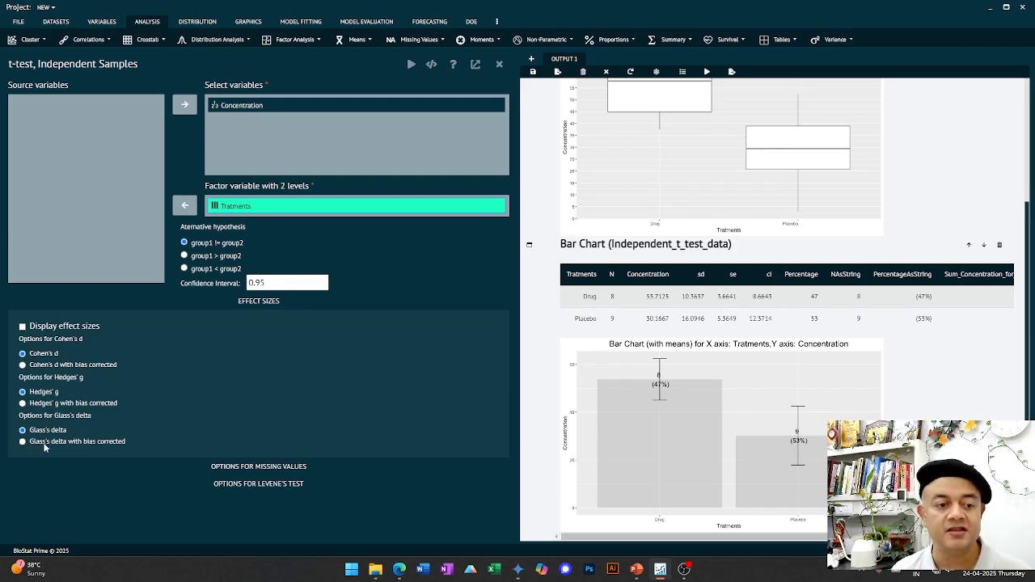
{"action": "left_click", "coordinate": [240, 467]}
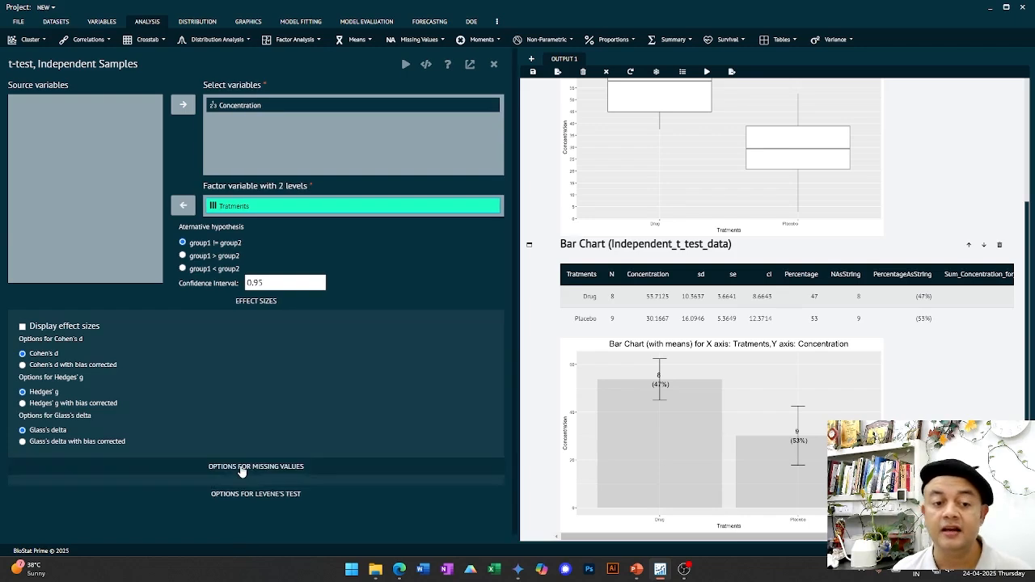
{"action": "scroll", "coordinate": [243, 477], "scroll_direction": "down", "scroll_amount": 1}
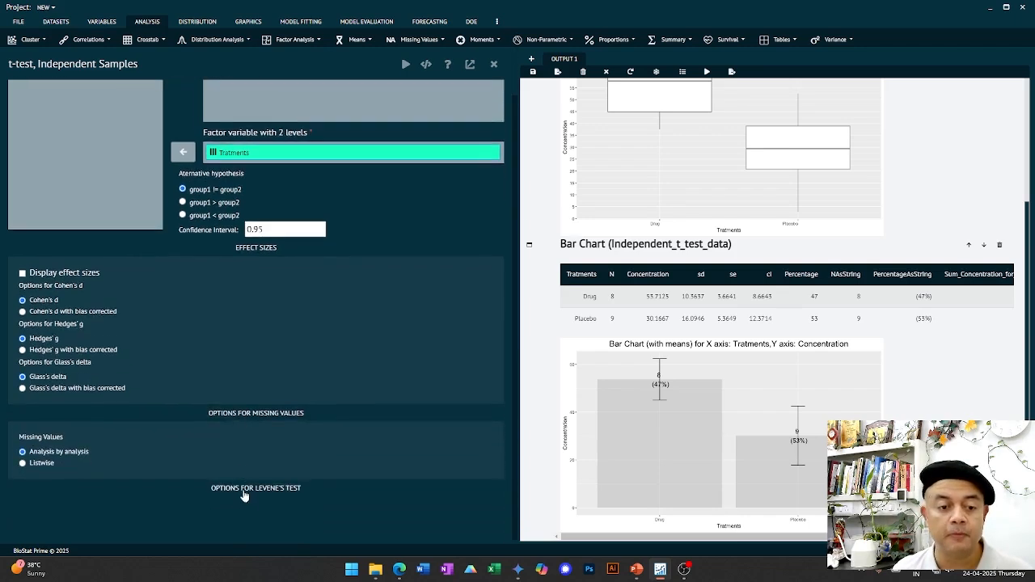
{"action": "left_click", "coordinate": [254, 490]}
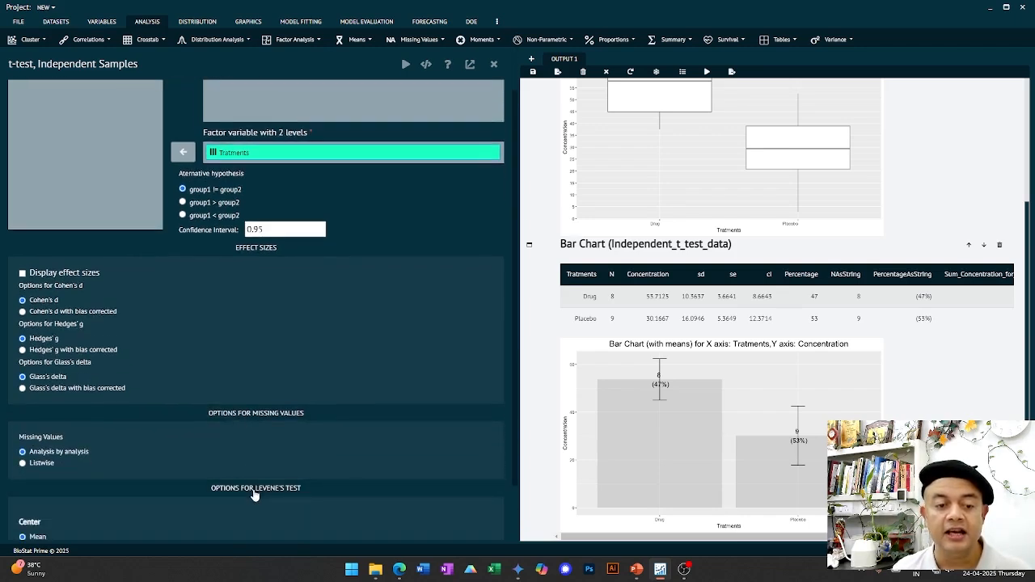
{"action": "scroll", "coordinate": [254, 495], "scroll_direction": "down", "scroll_amount": 1}
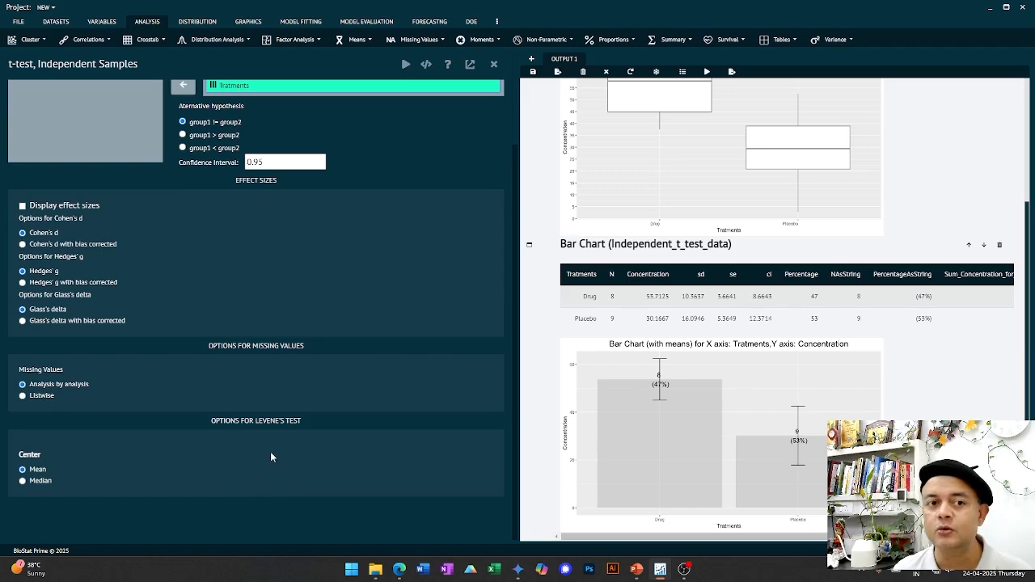
{"action": "scroll", "coordinate": [276, 407], "scroll_direction": "up", "scroll_amount": 2}
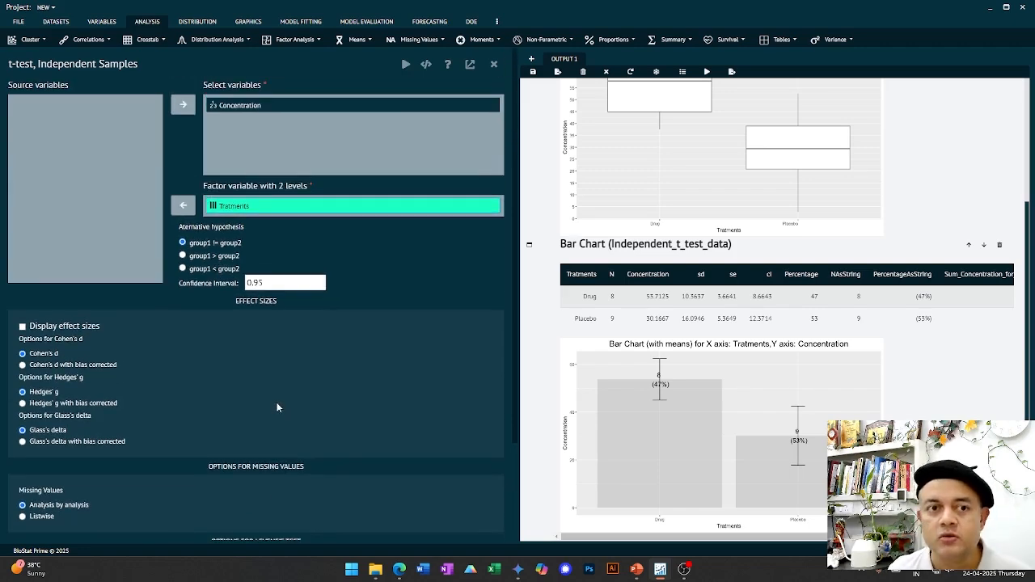
{"action": "left_click", "coordinate": [406, 66]}
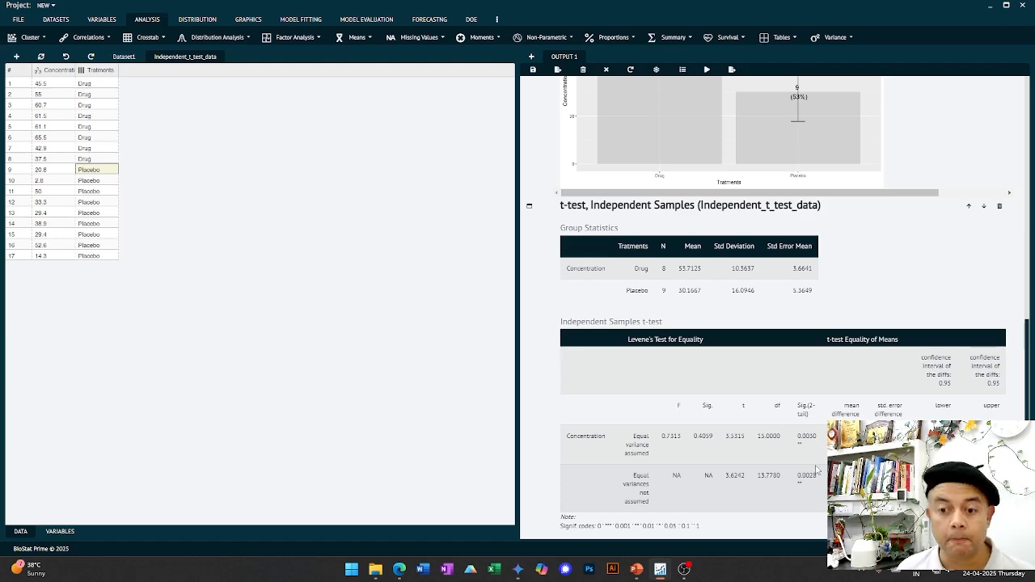
- Examine the independent samples t-test tables alongside the bar chart and box plot of the two treatment groups
{"action": "scroll", "coordinate": [794, 356], "scroll_direction": "up", "scroll_amount": 3}
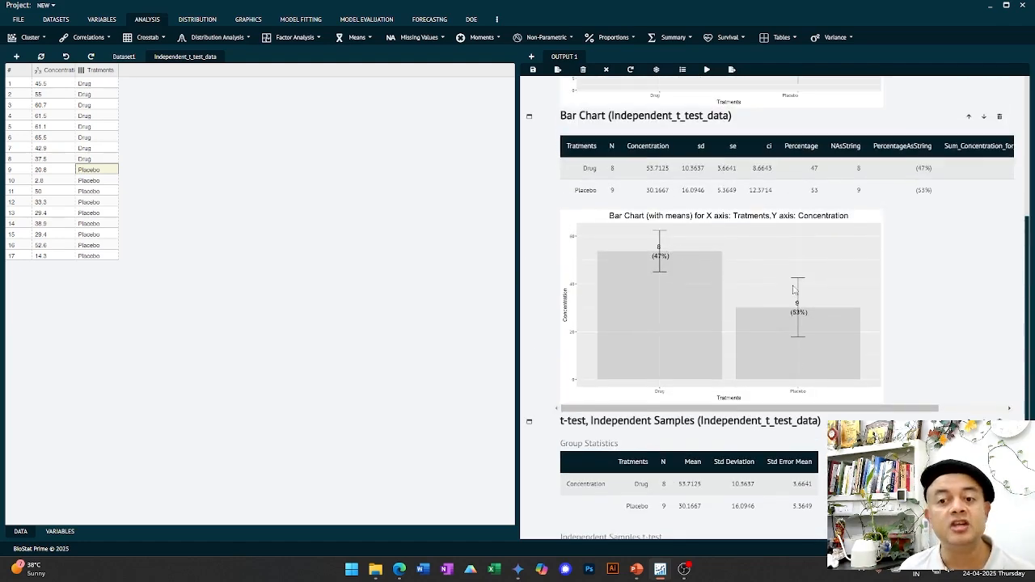
{"action": "scroll", "coordinate": [796, 323], "scroll_direction": "down", "scroll_amount": 2}
{"action": "scroll", "coordinate": [796, 325], "scroll_direction": "down", "scroll_amount": 1}
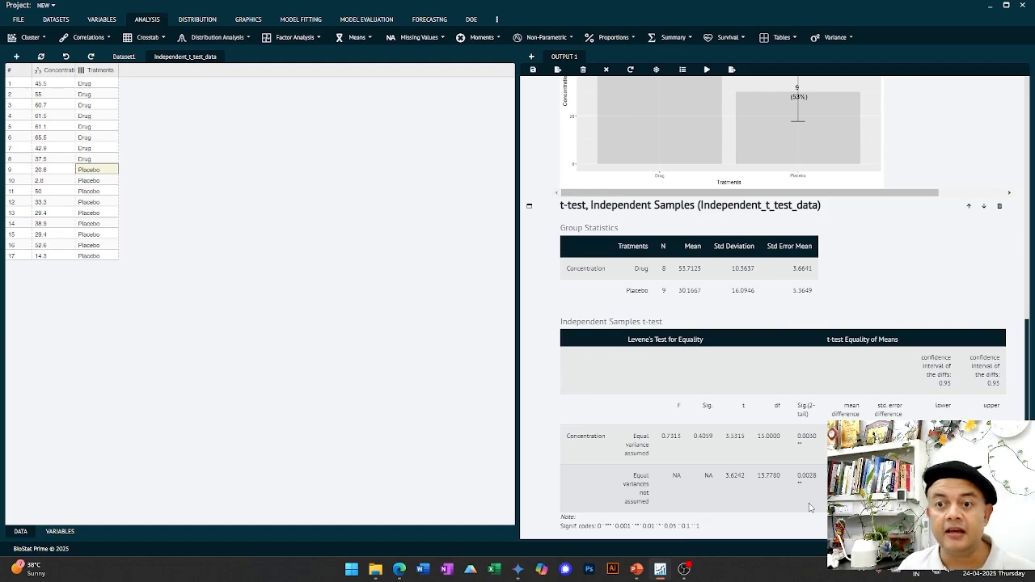
{"action": "scroll", "coordinate": [814, 490], "scroll_direction": "up", "scroll_amount": 5}
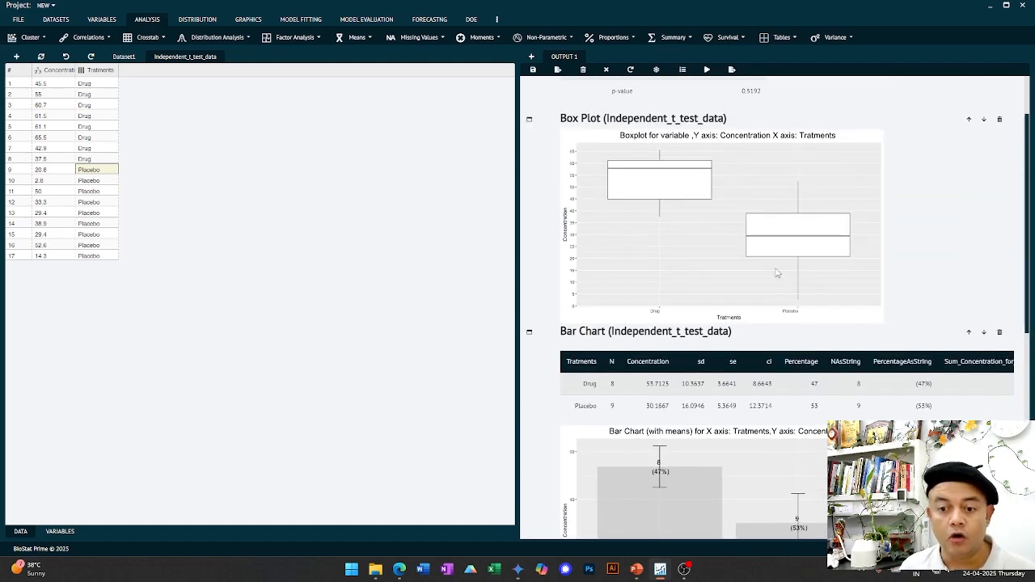
{"action": "scroll", "coordinate": [743, 460], "scroll_direction": "down", "scroll_amount": 1}
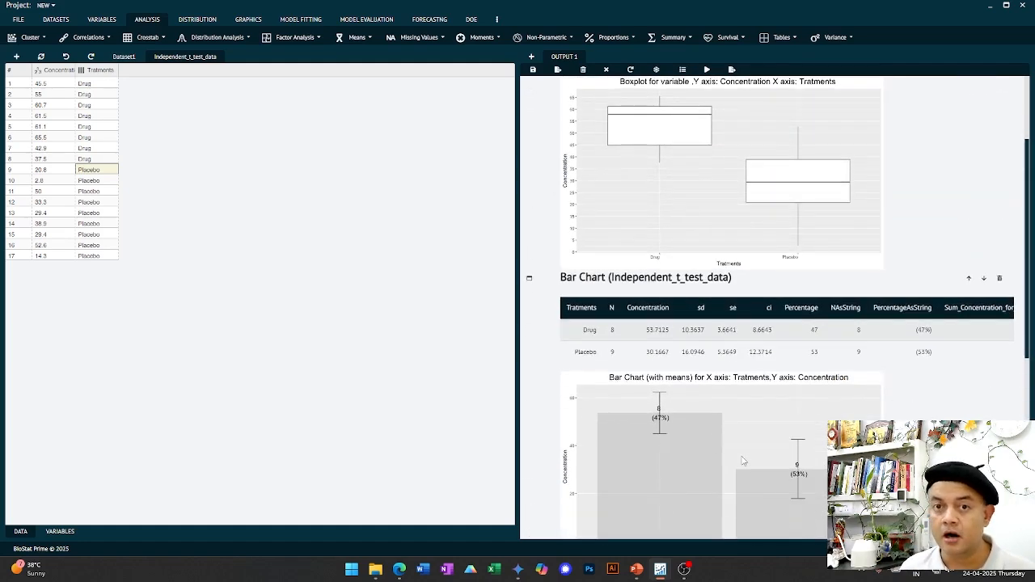
{"action": "scroll", "coordinate": [743, 460], "scroll_direction": "down", "scroll_amount": 5}
{"action": "scroll", "coordinate": [743, 461], "scroll_direction": "down", "scroll_amount": 2}
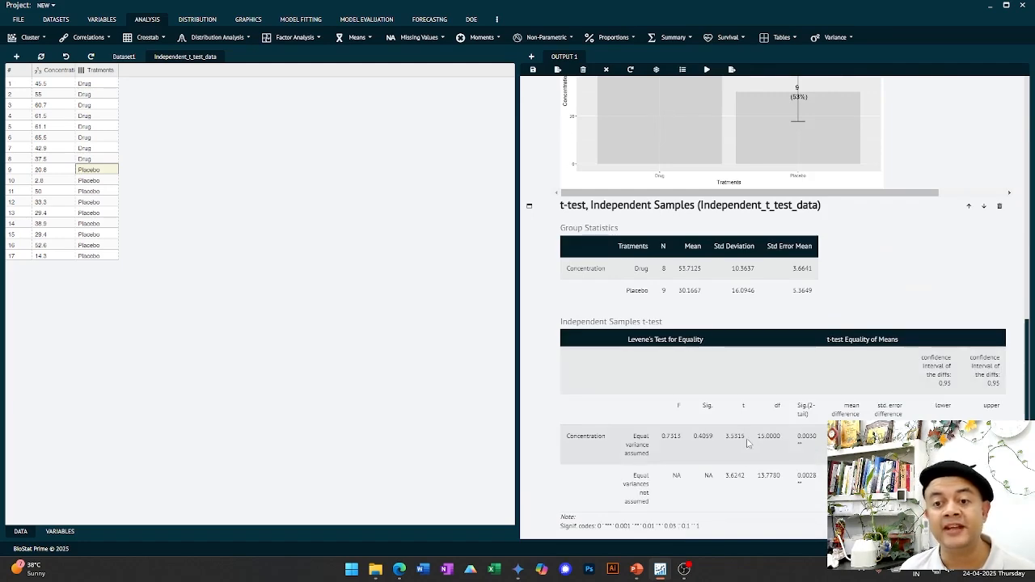
{"action": "scroll", "coordinate": [748, 445], "scroll_direction": "up", "scroll_amount": 4}
{"action": "scroll", "coordinate": [748, 445], "scroll_direction": "up", "scroll_amount": 5}
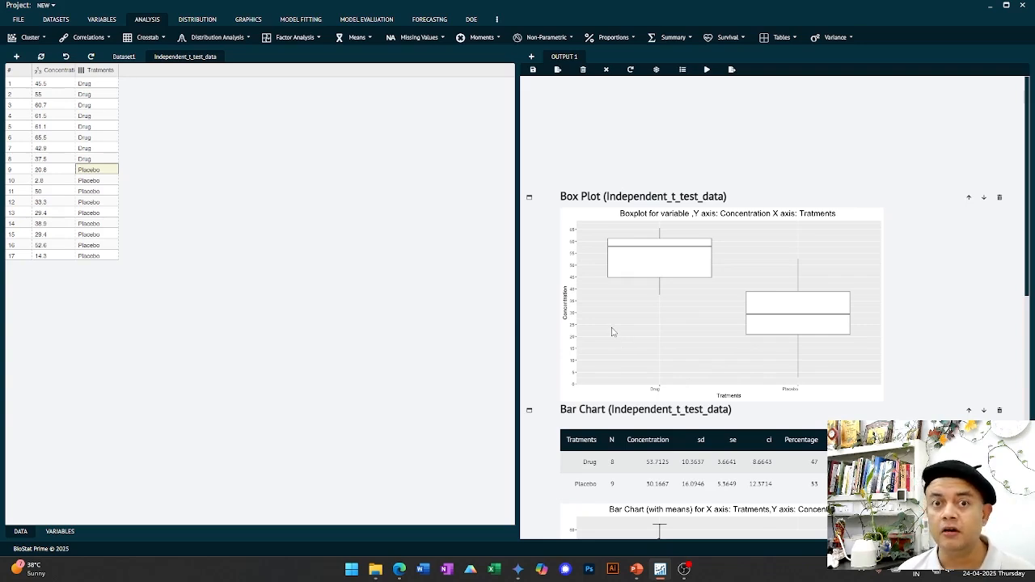
- Reopen the box plot's settings from its entry in the output
{"action": "left_click", "coordinate": [529, 199]}
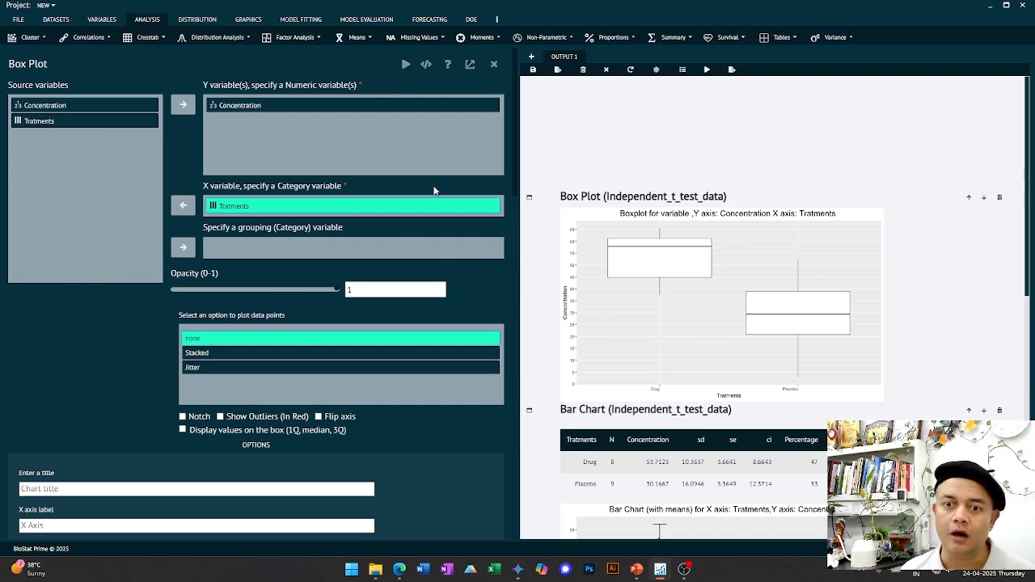
{"action": "scroll", "coordinate": [710, 331], "scroll_direction": "down", "scroll_amount": 5}
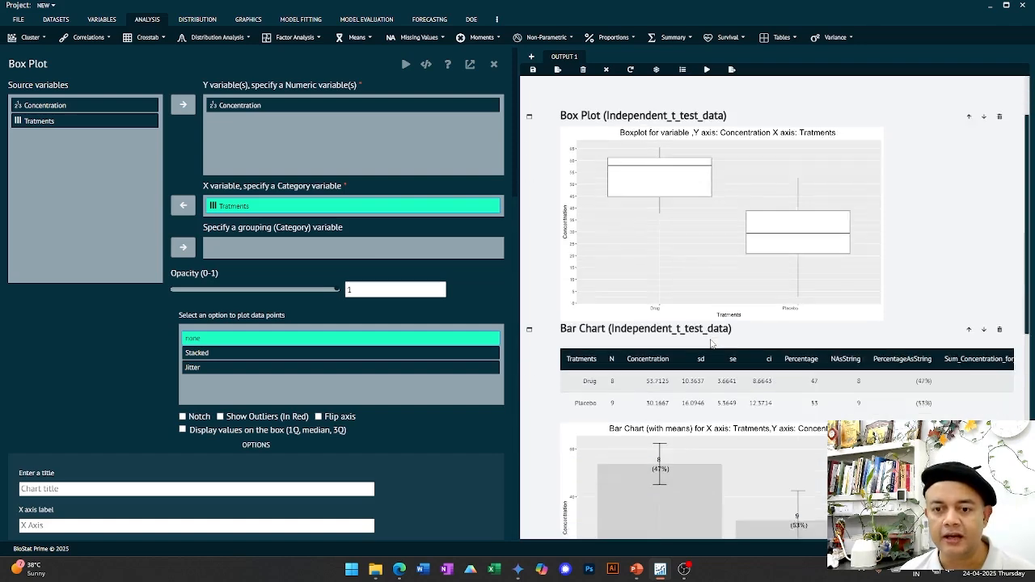
{"action": "scroll", "coordinate": [710, 344], "scroll_direction": "up", "scroll_amount": 3}
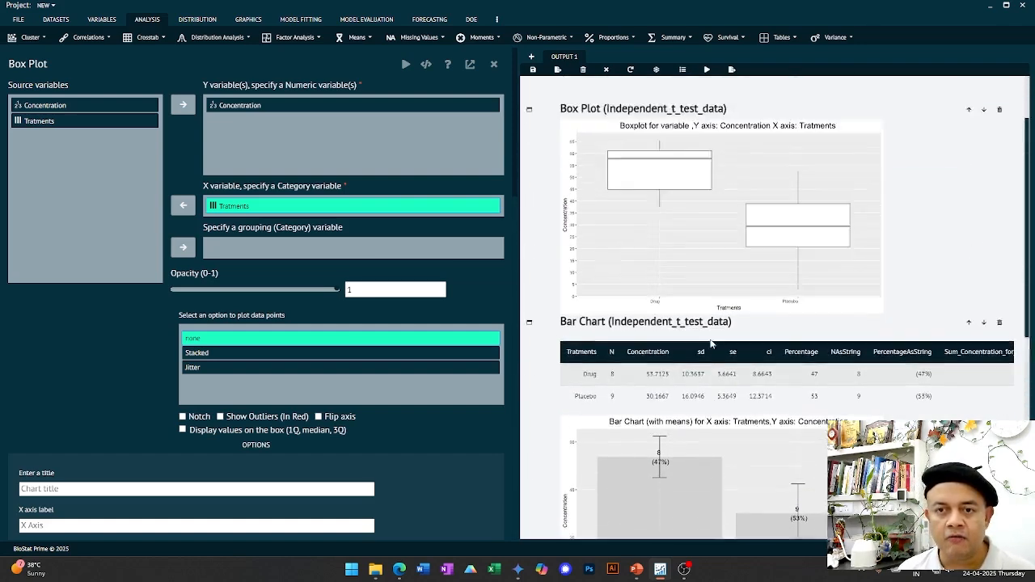
- Check the copy and download options for the bar chart image and the copy options for the Independent Samples t-test table
{"action": "scroll", "coordinate": [704, 278], "scroll_direction": "down", "scroll_amount": 4}
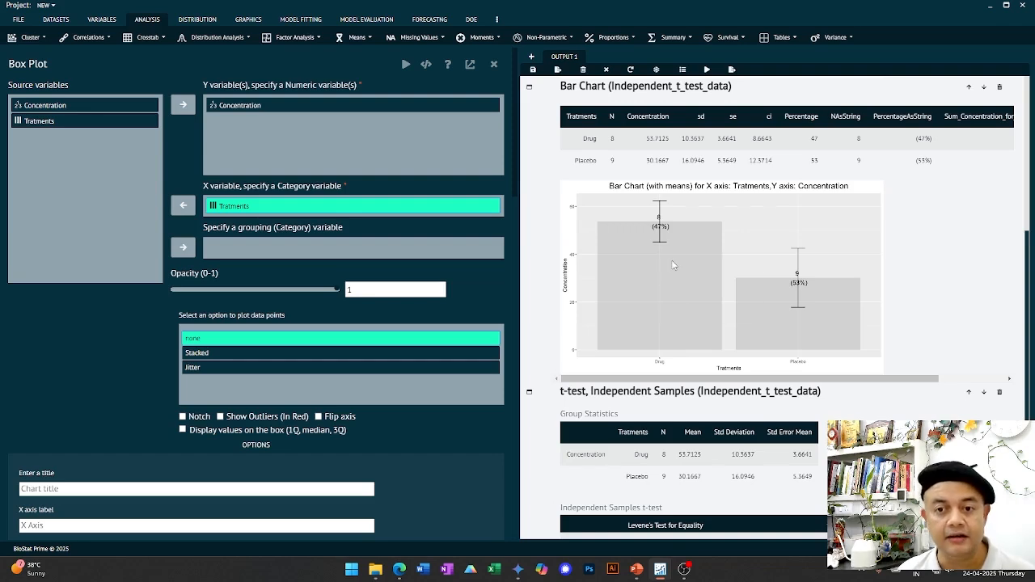
{"action": "right_click", "coordinate": [671, 259]}
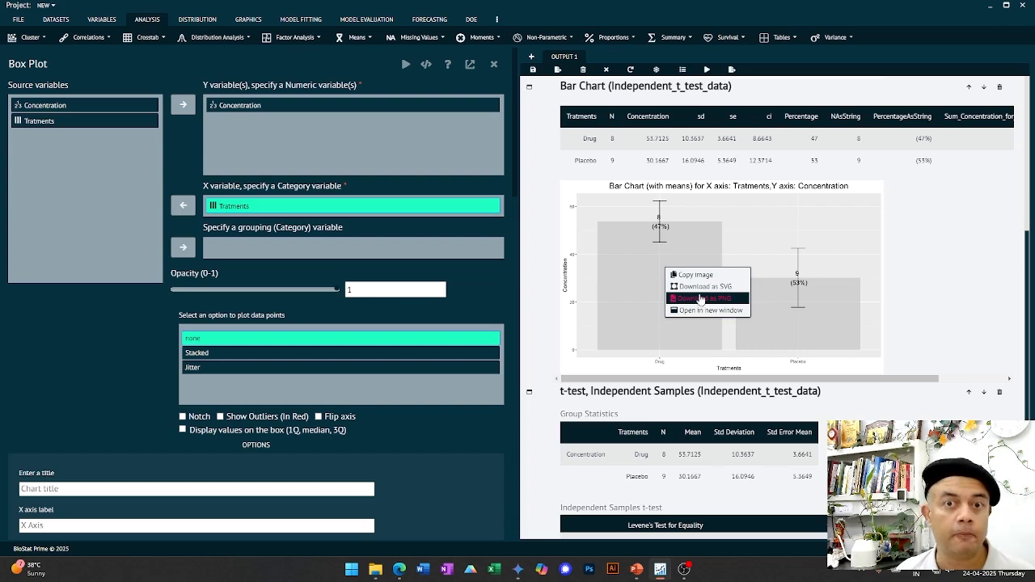
{"action": "left_click", "coordinate": [757, 237]}
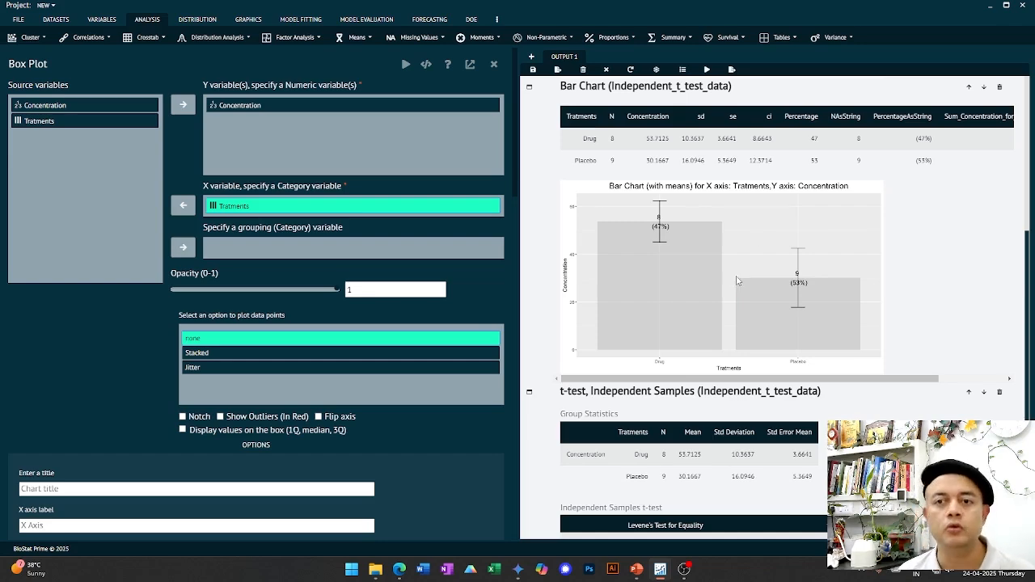
{"action": "scroll", "coordinate": [687, 275], "scroll_direction": "up", "scroll_amount": 3}
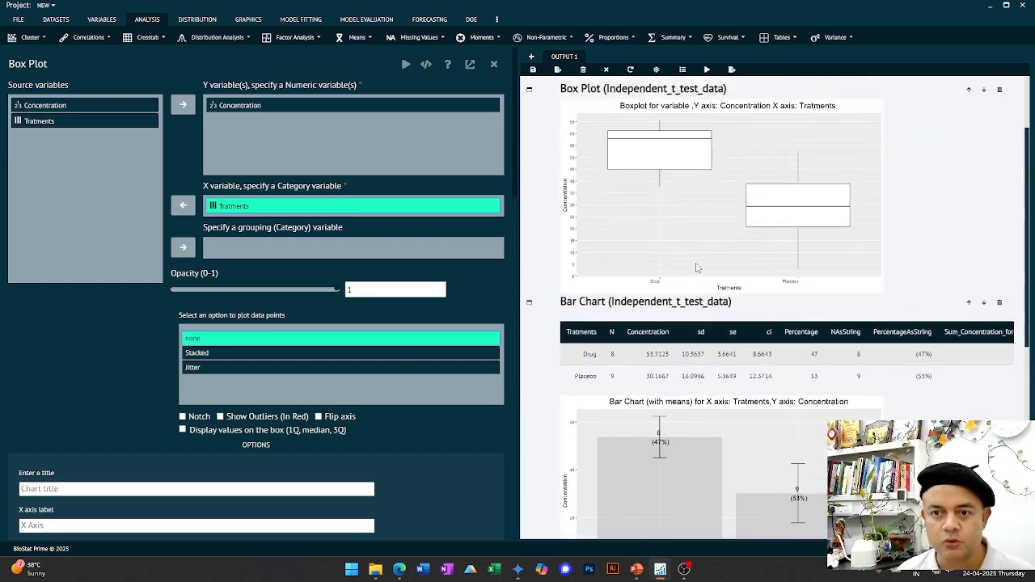
{"action": "scroll", "coordinate": [615, 307], "scroll_direction": "down", "scroll_amount": 5}
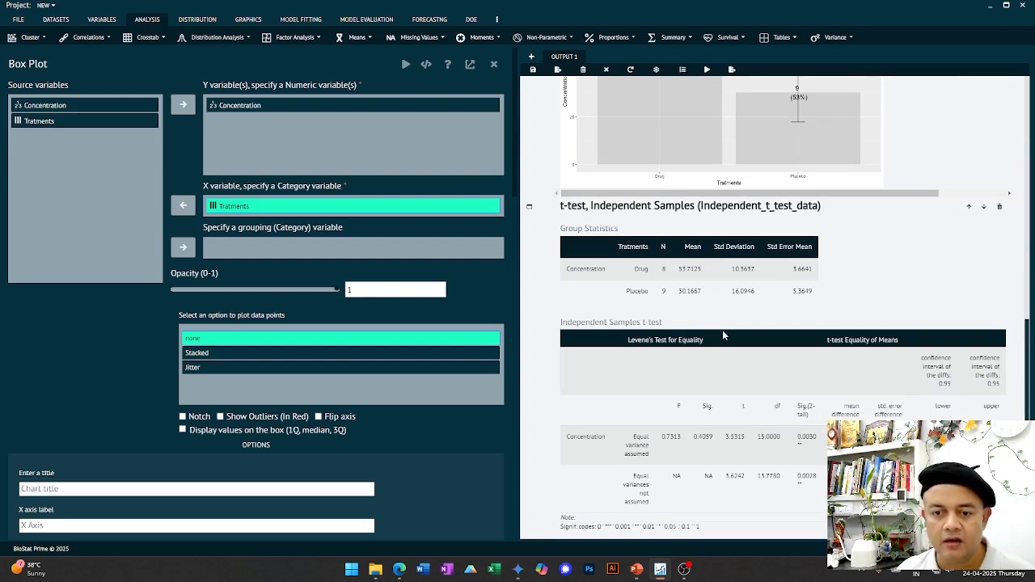
{"action": "right_click", "coordinate": [693, 399]}
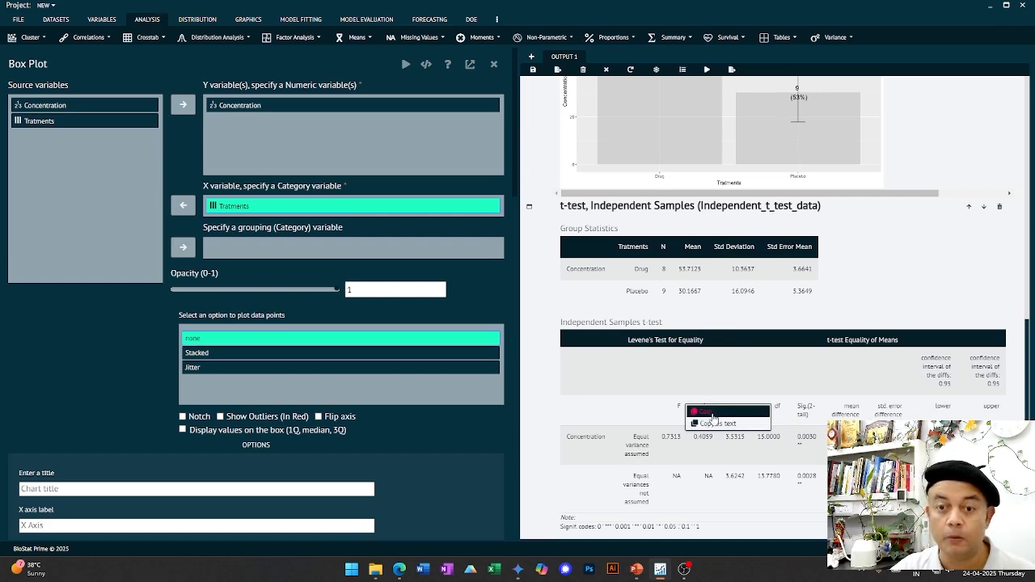
{"action": "left_click", "coordinate": [817, 316]}
- Open the help description for the box plot
{"action": "scroll", "coordinate": [823, 315], "scroll_direction": "up", "scroll_amount": 5}
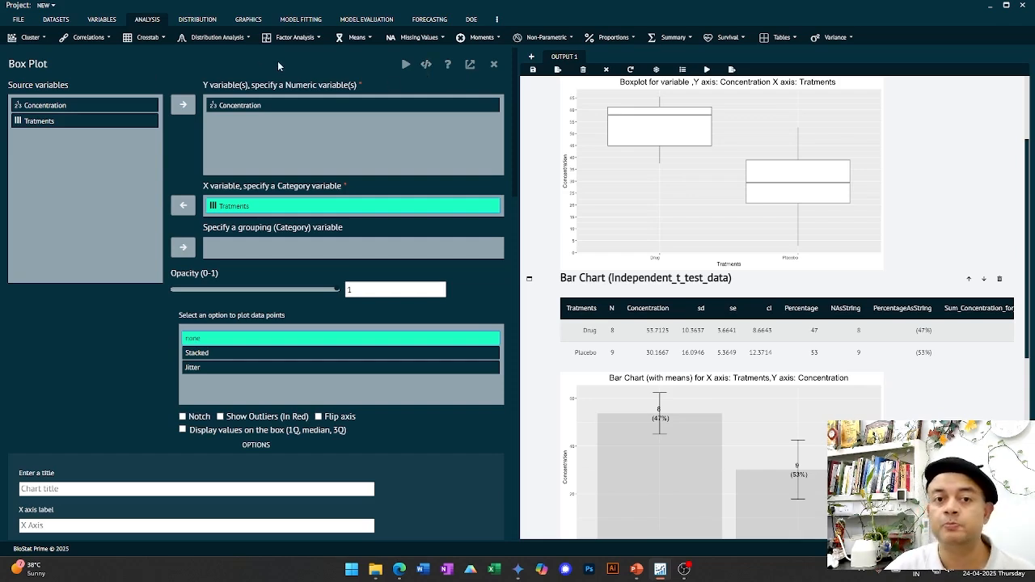
{"action": "left_click", "coordinate": [447, 66]}
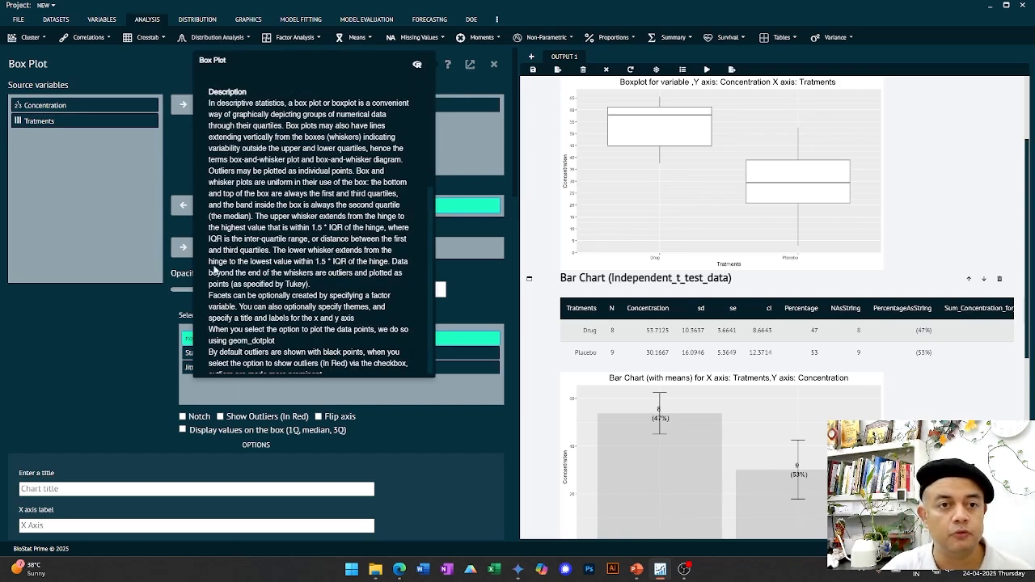
- Close the box plot's help description and its settings to return to the dataset
{"action": "left_click", "coordinate": [449, 64]}
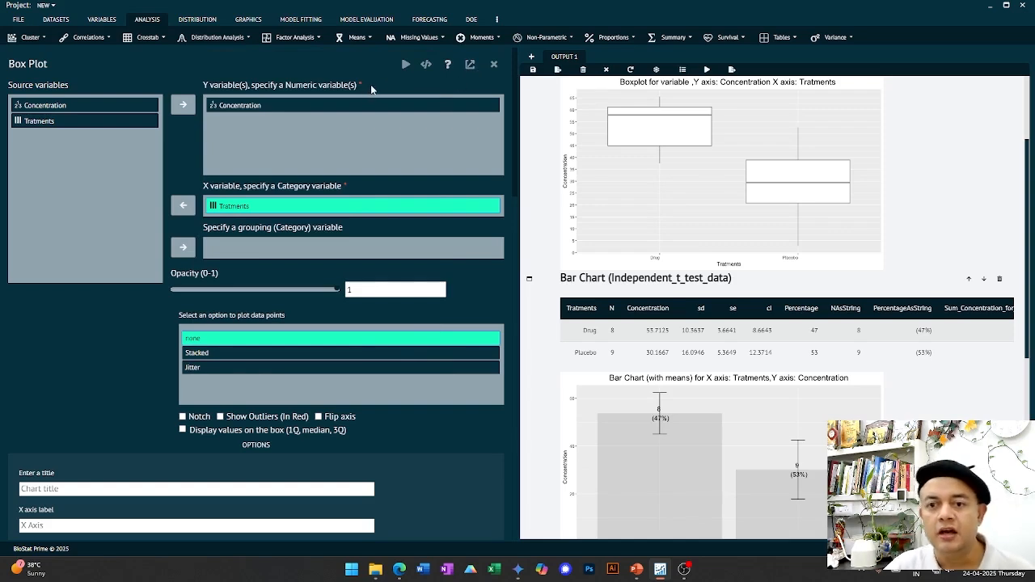
{"action": "left_click", "coordinate": [493, 66]}
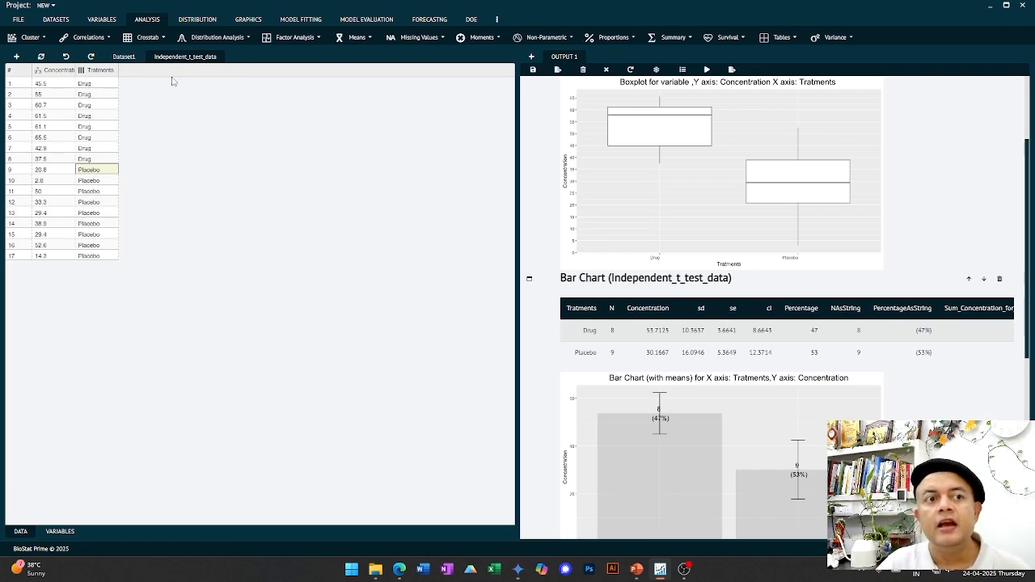
- Save all the analysis as a project named "t test" in the default project directory
{"action": "left_click", "coordinate": [56, 19]}
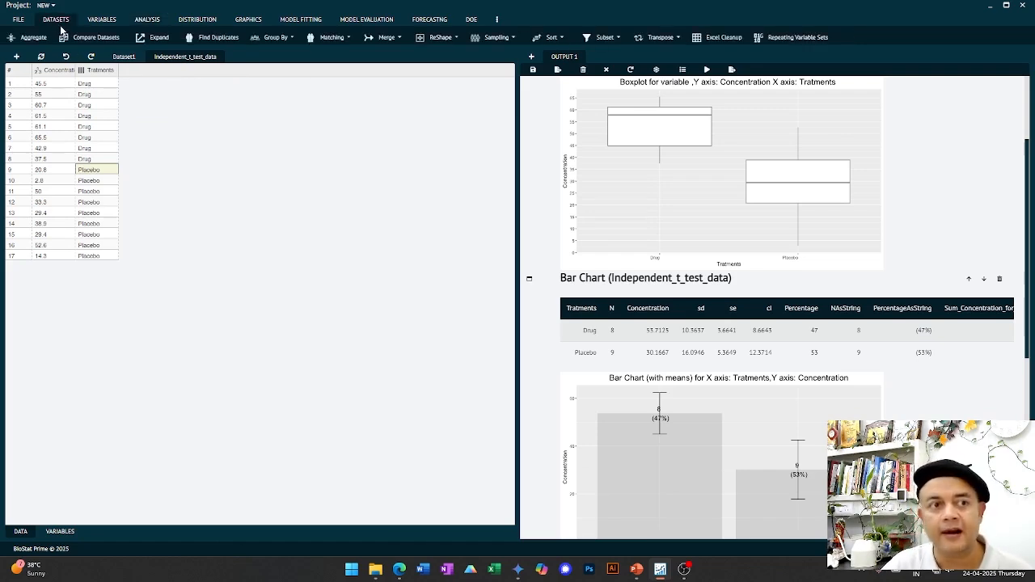
{"action": "left_click", "coordinate": [18, 21]}
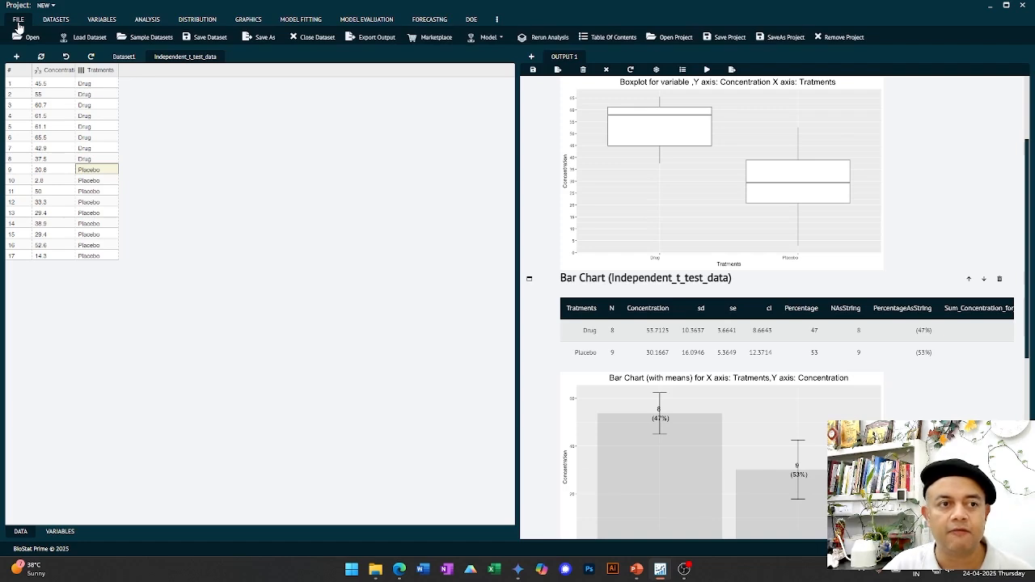
{"action": "left_click", "coordinate": [732, 37]}
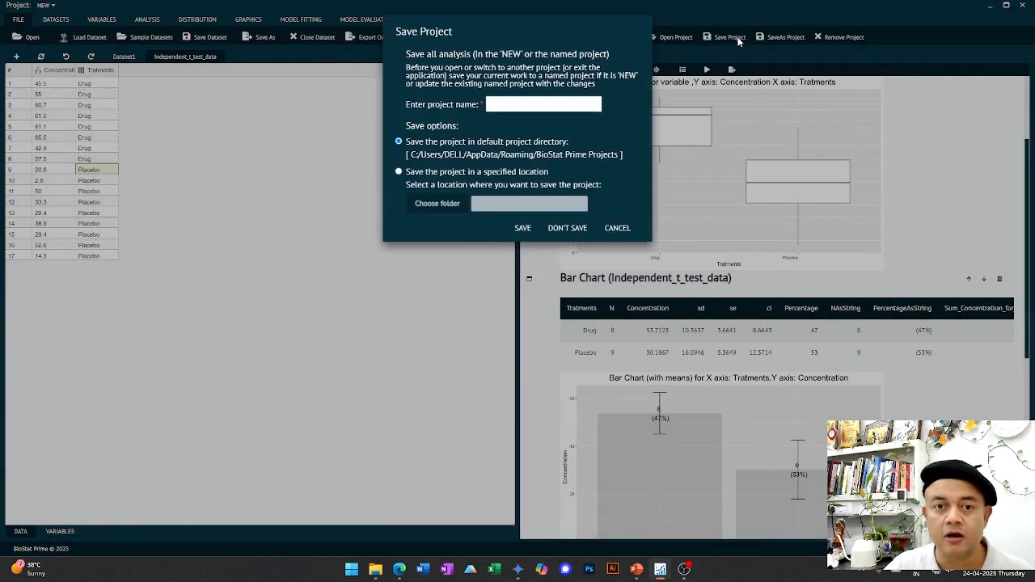
{"action": "left_click", "coordinate": [503, 105]}
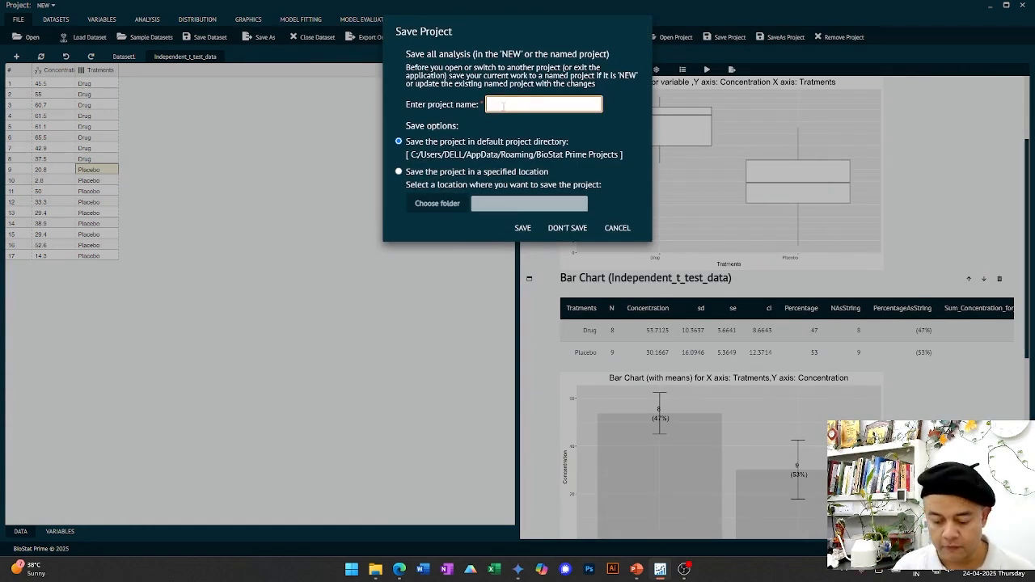
{"action": "type", "text": "t test"}
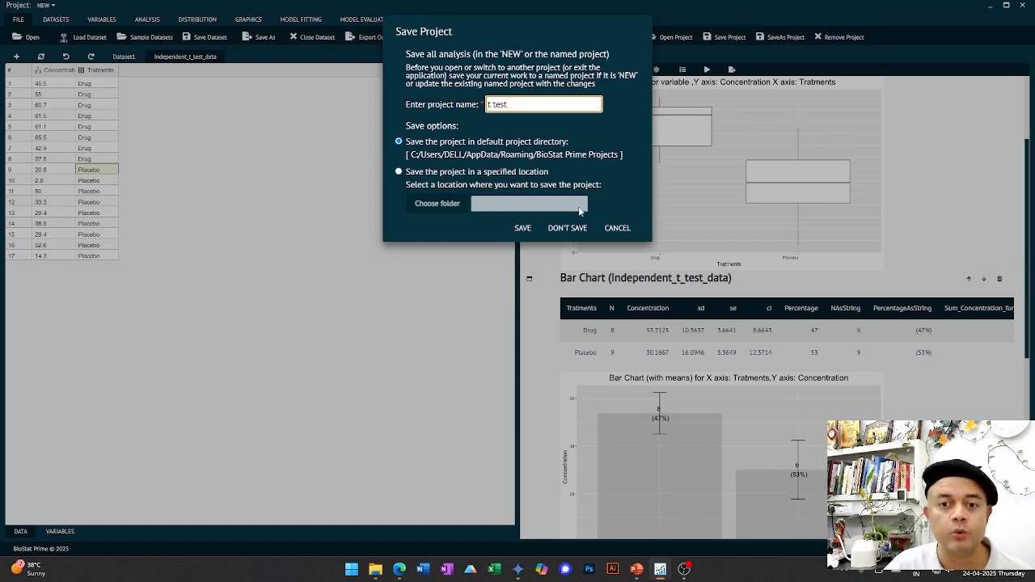
{"action": "left_click", "coordinate": [523, 227]}
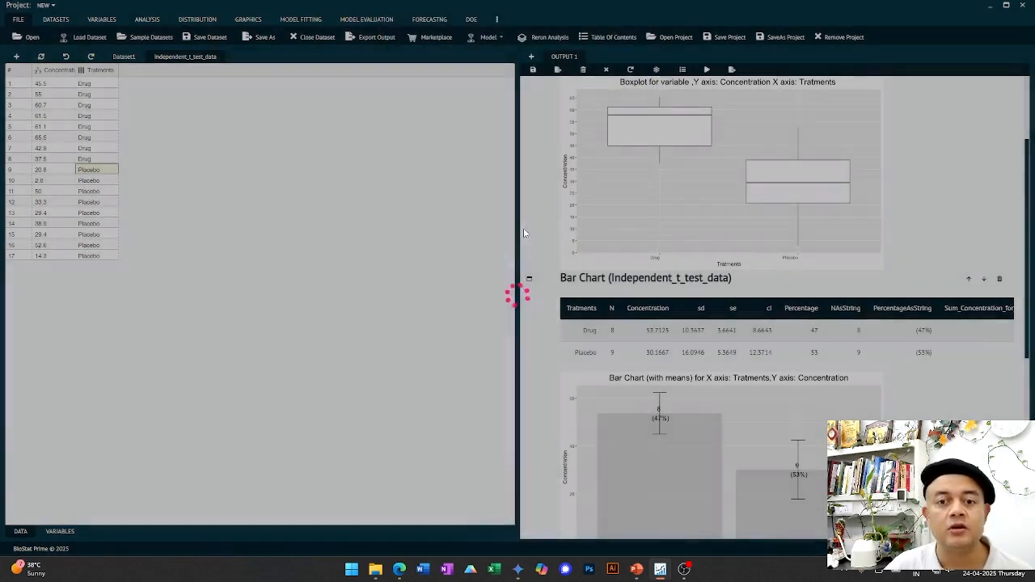